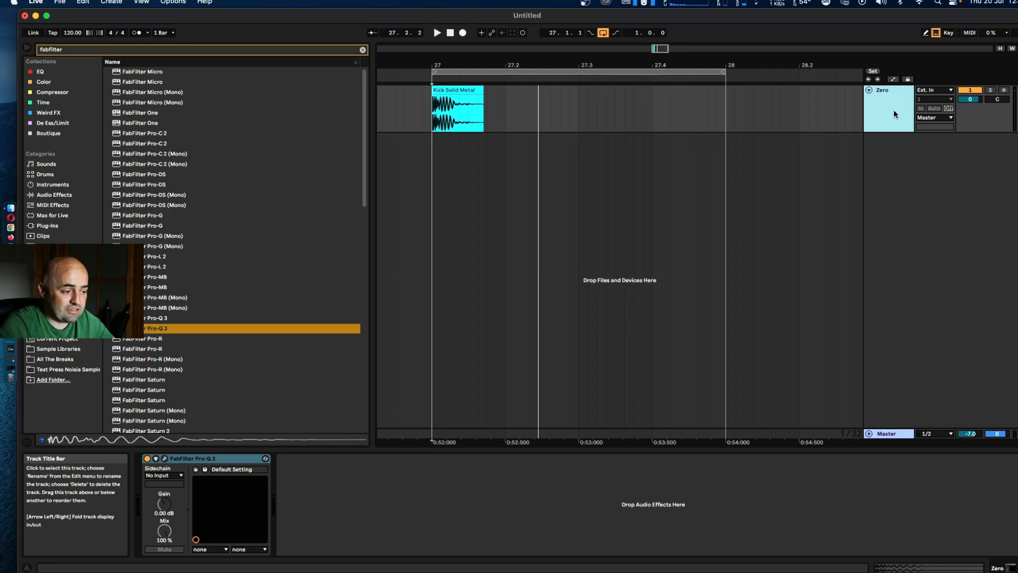
Step: Inspect the Pro-Q 3 settings on the Zero track and place the playback start at the kick clip's beginning, 27.1.1
click(165, 459)
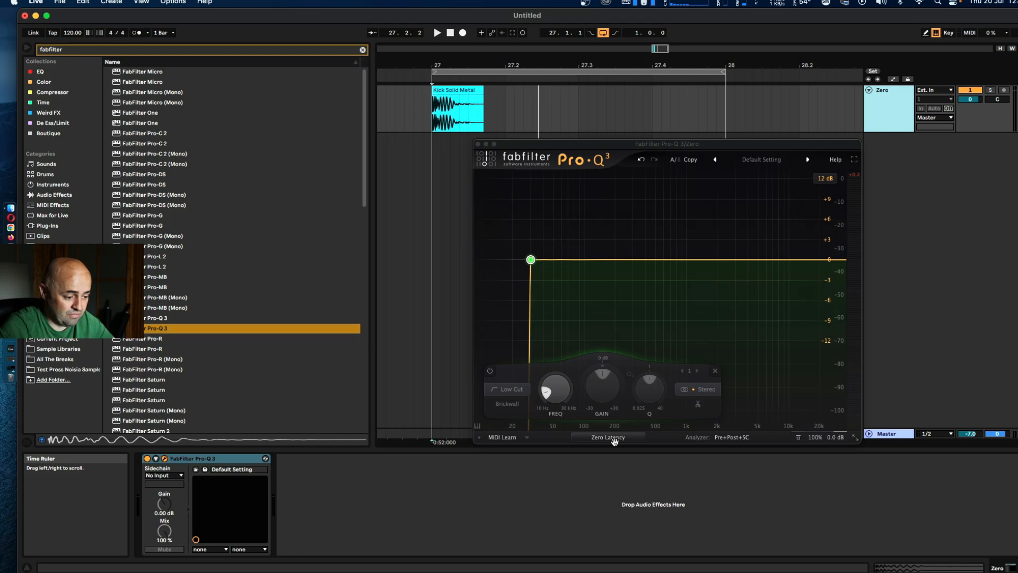
click(428, 119)
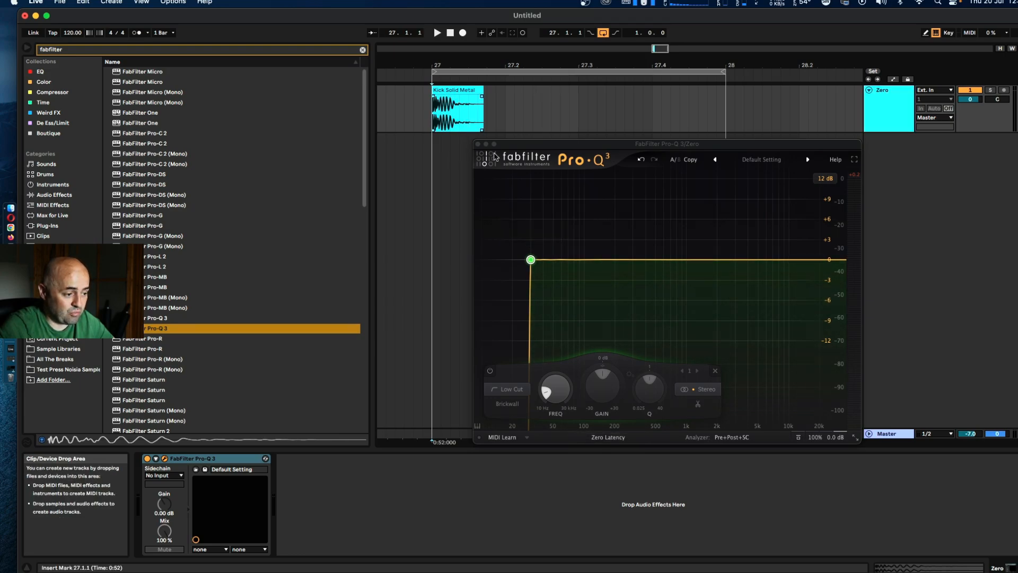
click(432, 119)
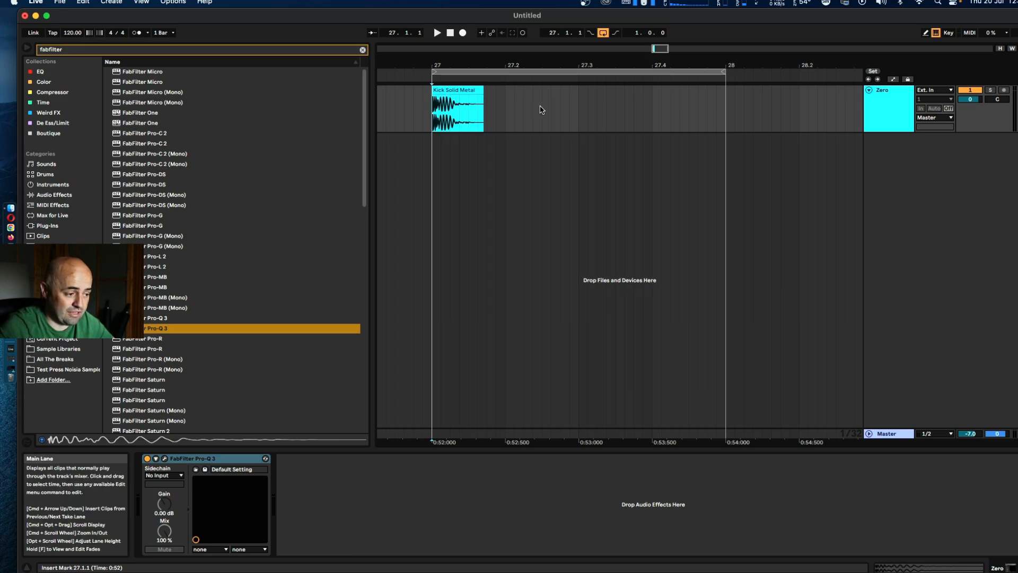
click(880, 113)
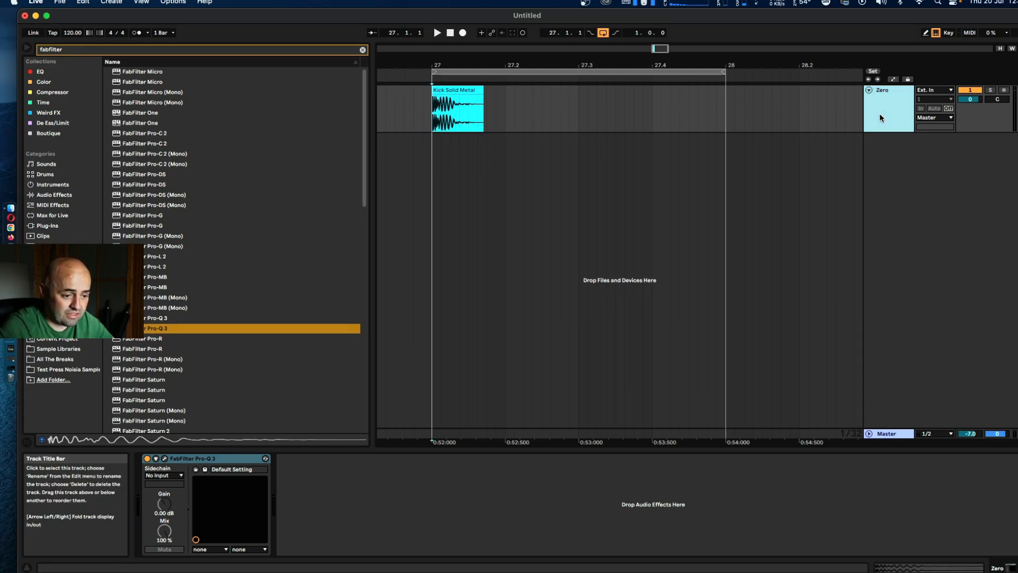
Step: Play the kick clip repeatedly from 27.1.1 to hear it through Pro-Q 3
key(space)
key(space)
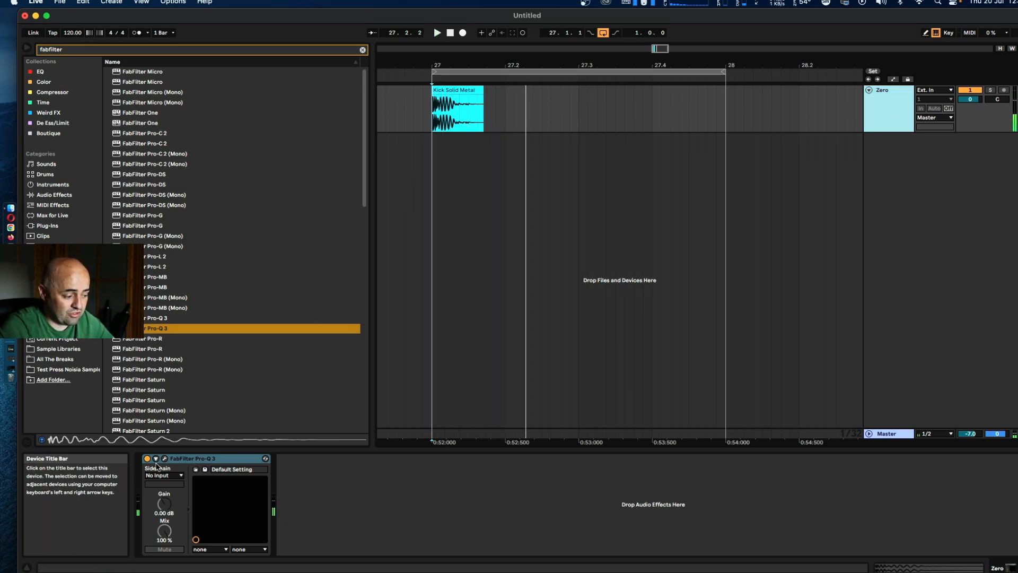
key(space)
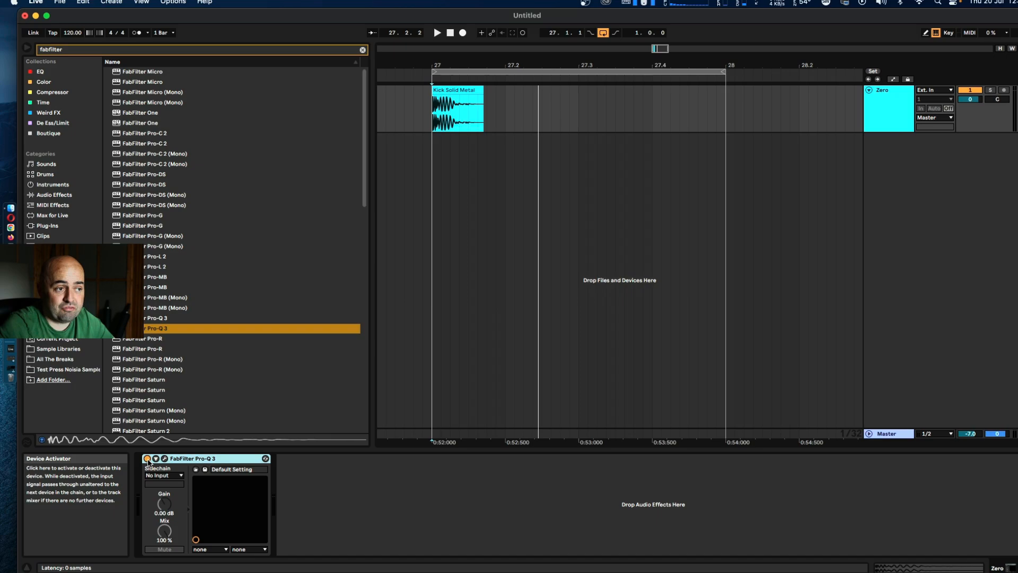
key(space)
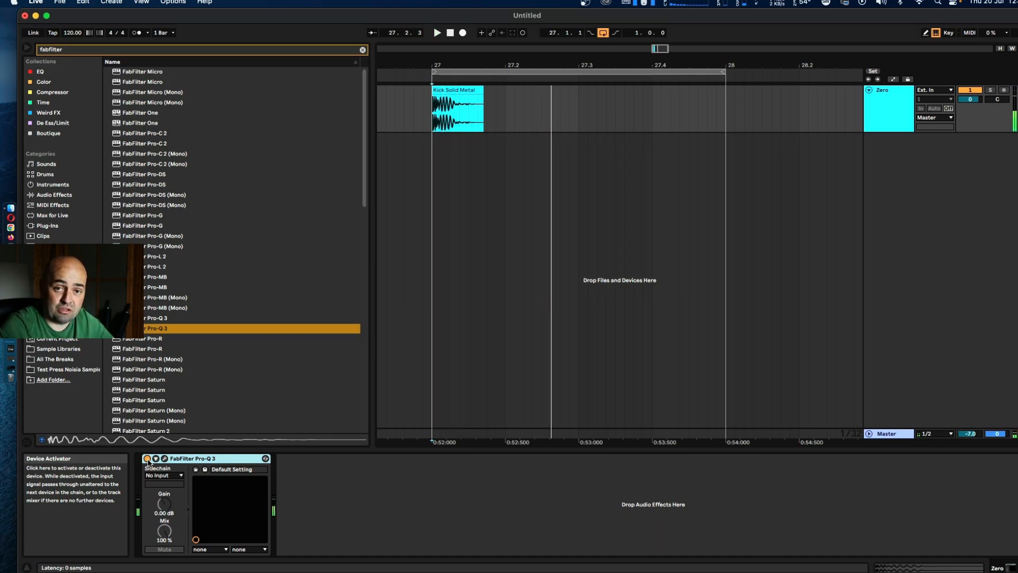
key(space)
key(space)
key(space)
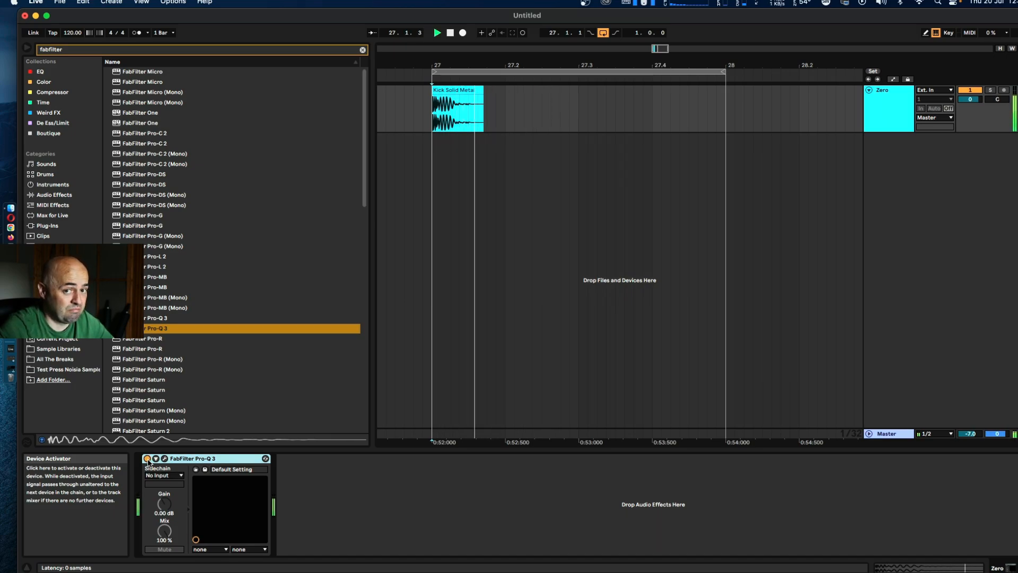
key(space)
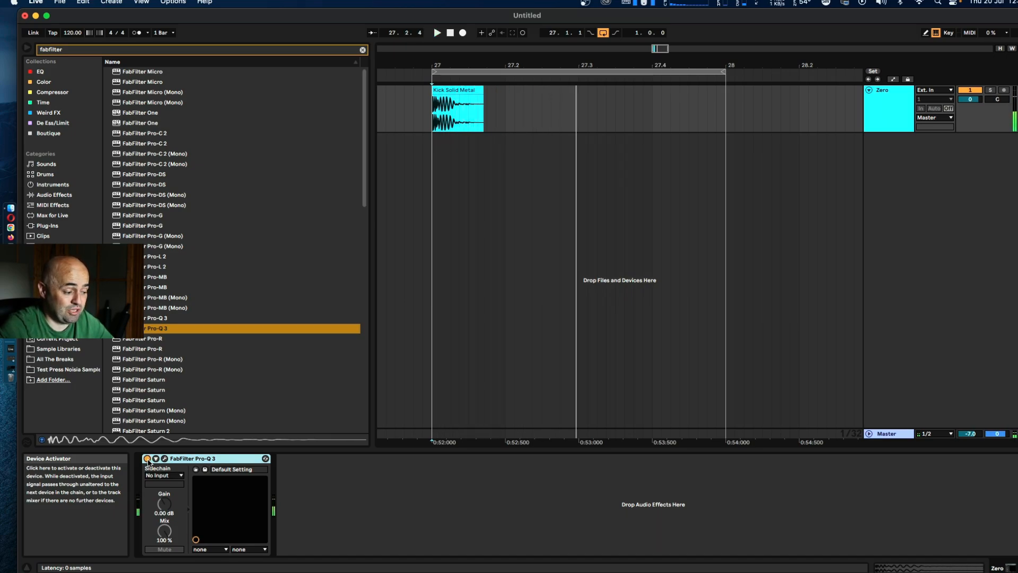
Step: Duplicate the Zero track together with its kick clip and Pro-Q 3
click(891, 108)
right_click(892, 103)
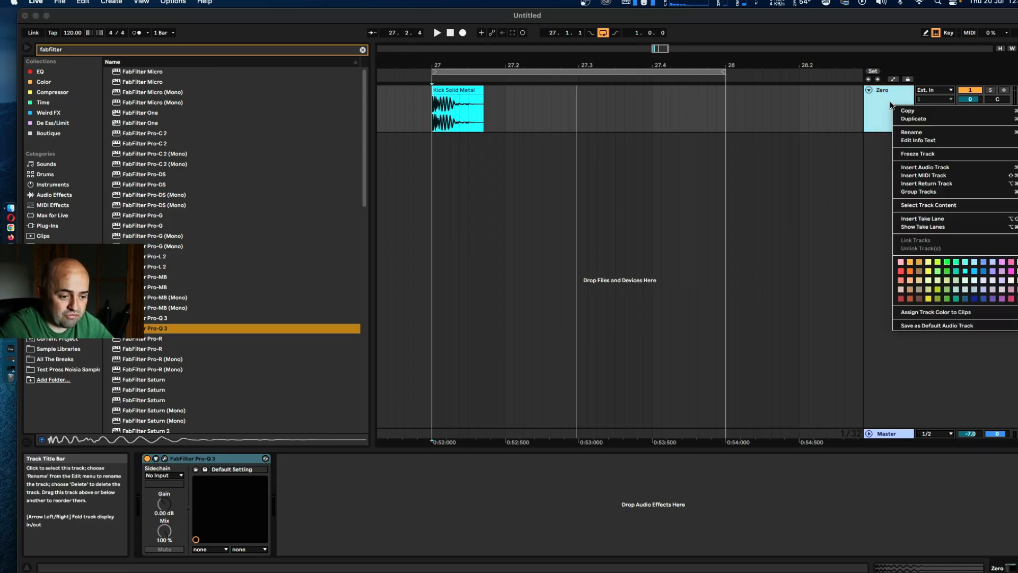
click(886, 98)
key(super+d)
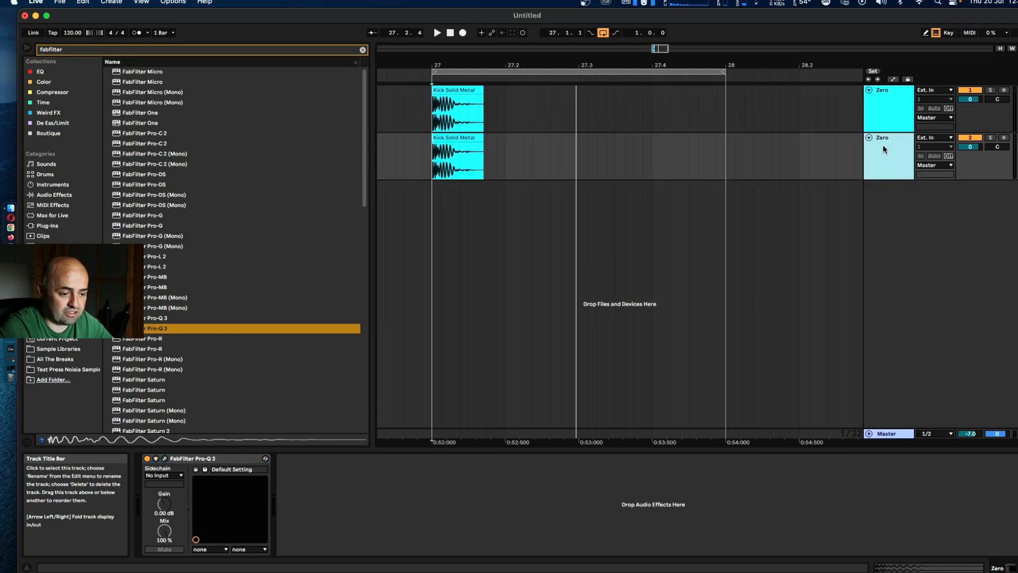
Step: Clear the custom name of the original Zero track so it falls back to its default name
click(865, 104)
key(super+r)
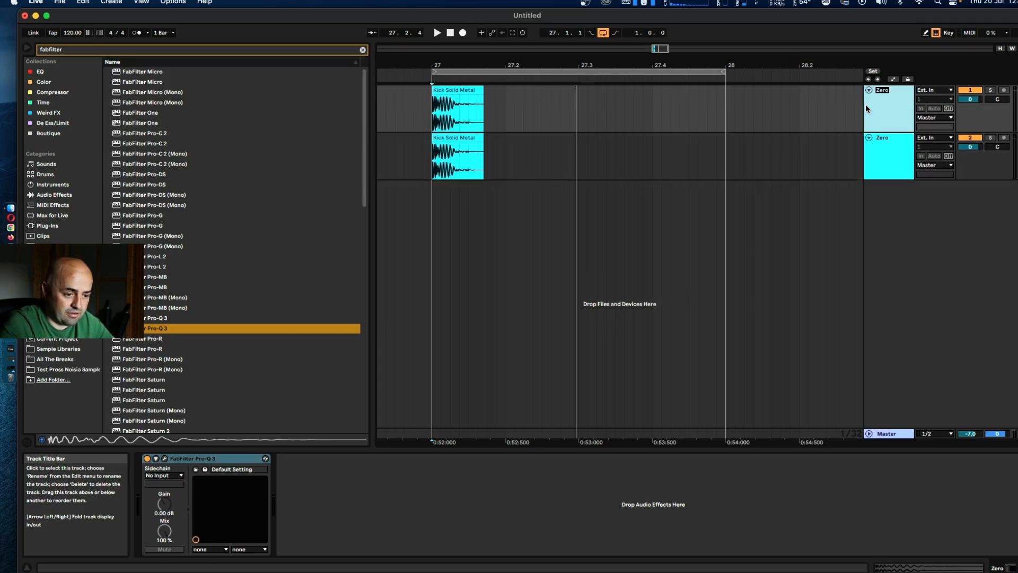
key(BackSpace)
key(Return)
Step: Freeze and flatten the duplicated Zero track to render the Pro-Q 3 processing into audio
click(887, 155)
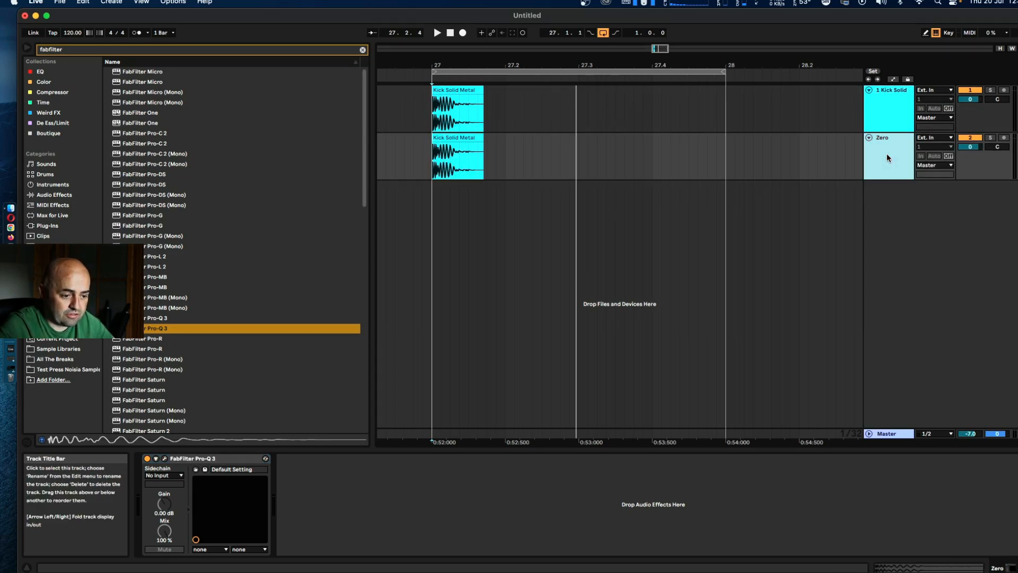
right_click(888, 154)
click(912, 219)
right_click(878, 159)
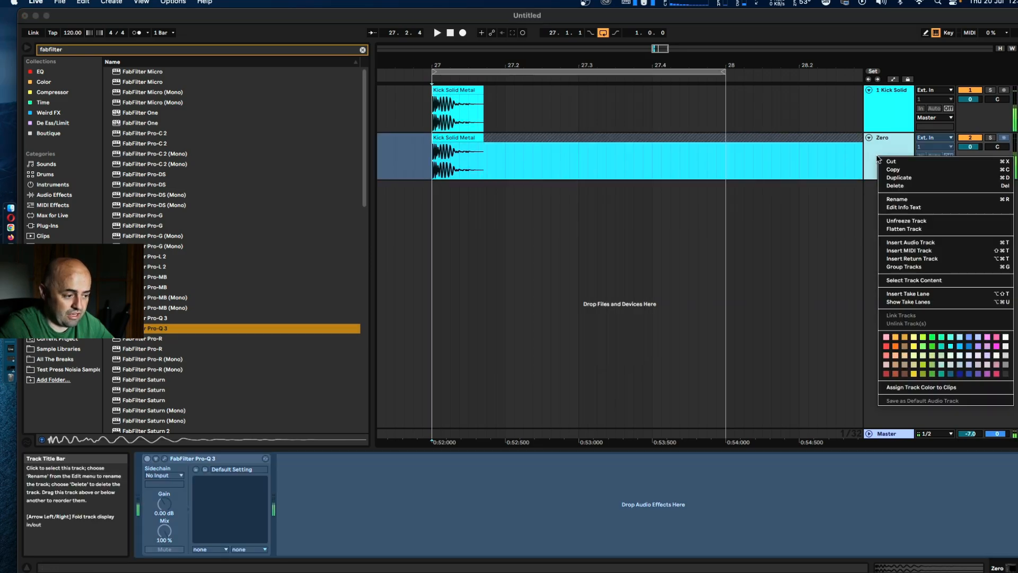
click(905, 229)
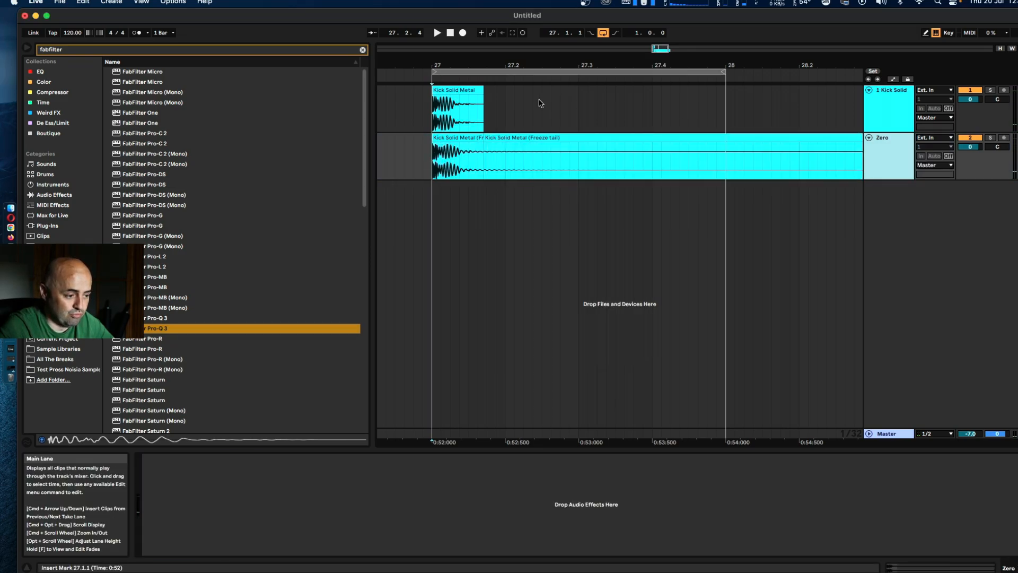
Step: Extend the flattened kick clip on the Zero track over its freeze tail to about 28.3.3
drag(489, 133, 676, 136)
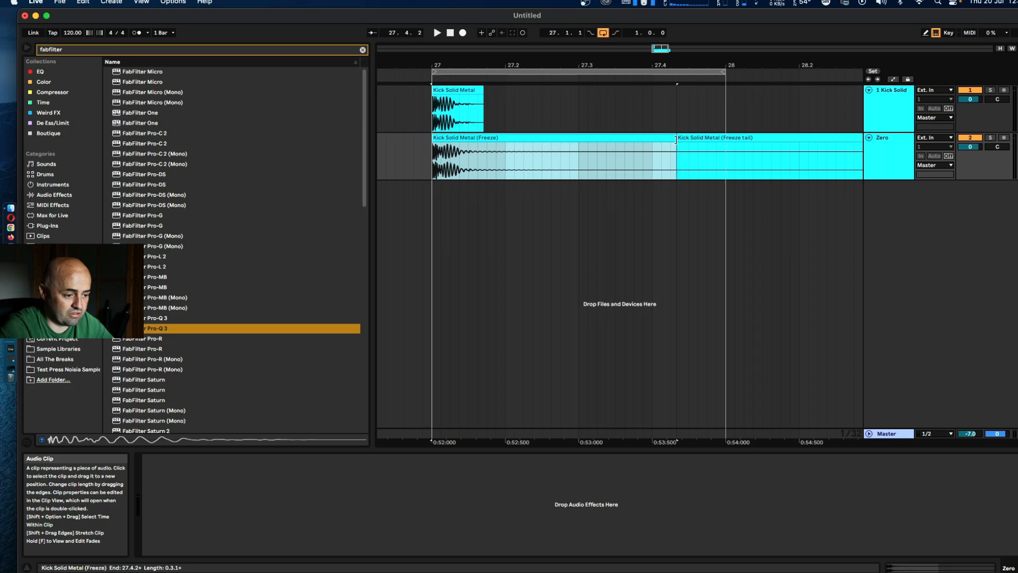
drag(651, 66, 580, 32)
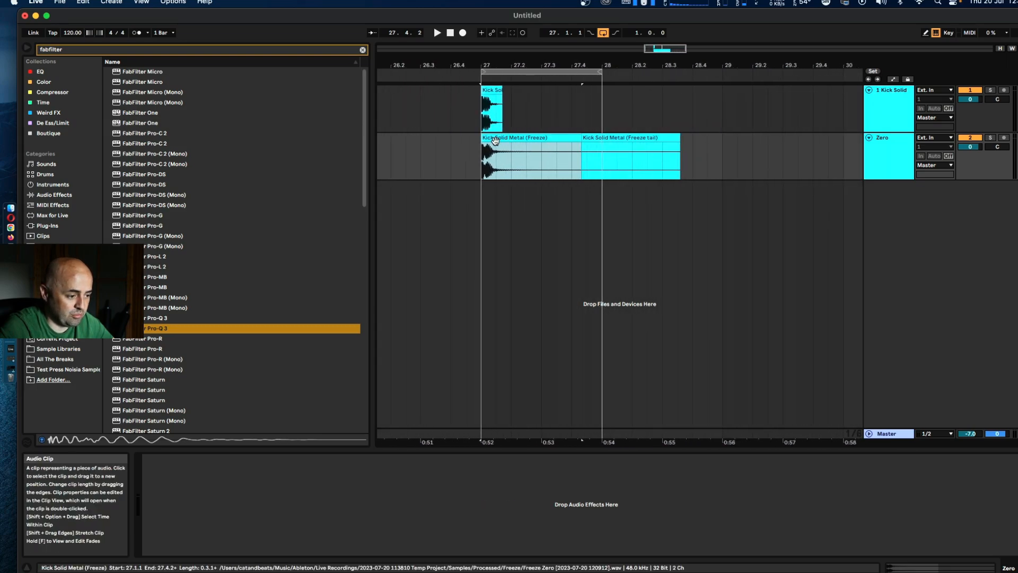
drag(583, 138, 681, 139)
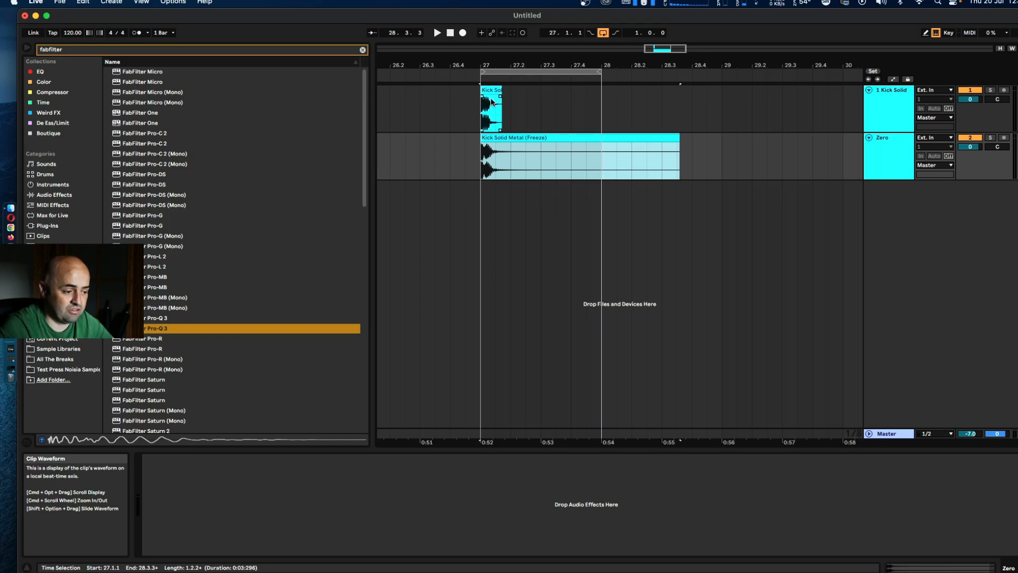
Step: Examine the flattened clip's waveform and decay against the original kick clip on the track above
key(z)
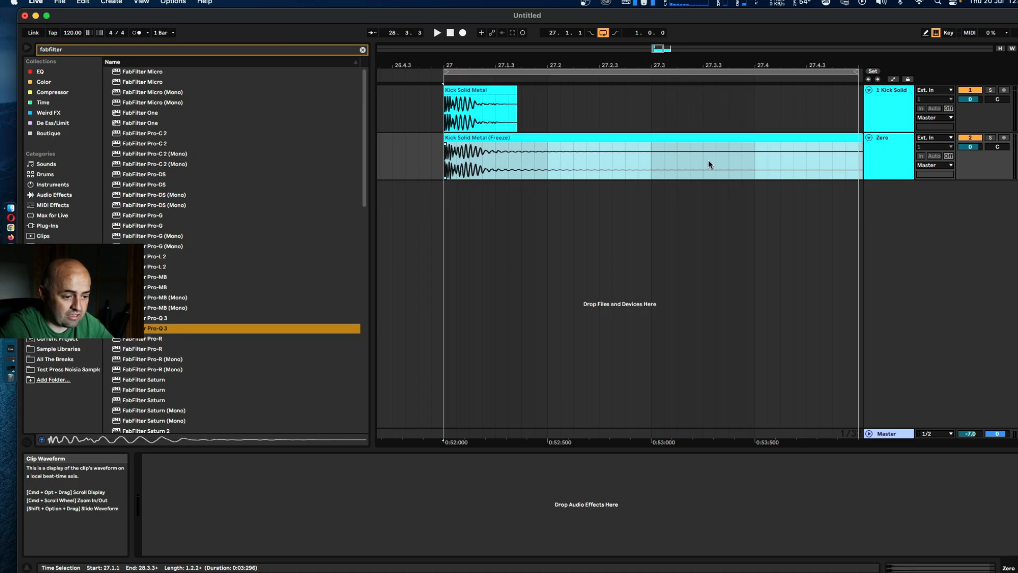
click(878, 112)
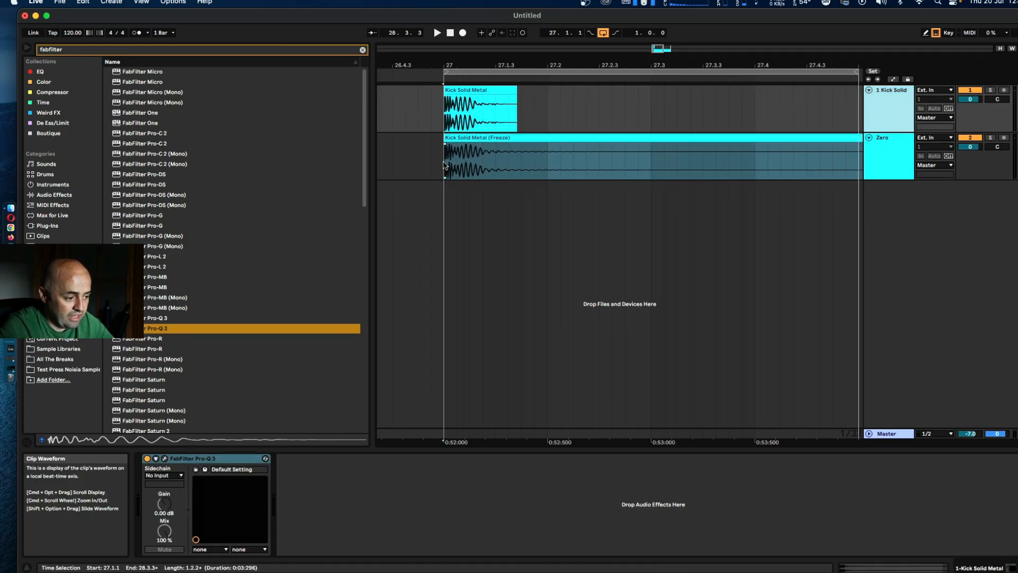
drag(444, 164, 674, 165)
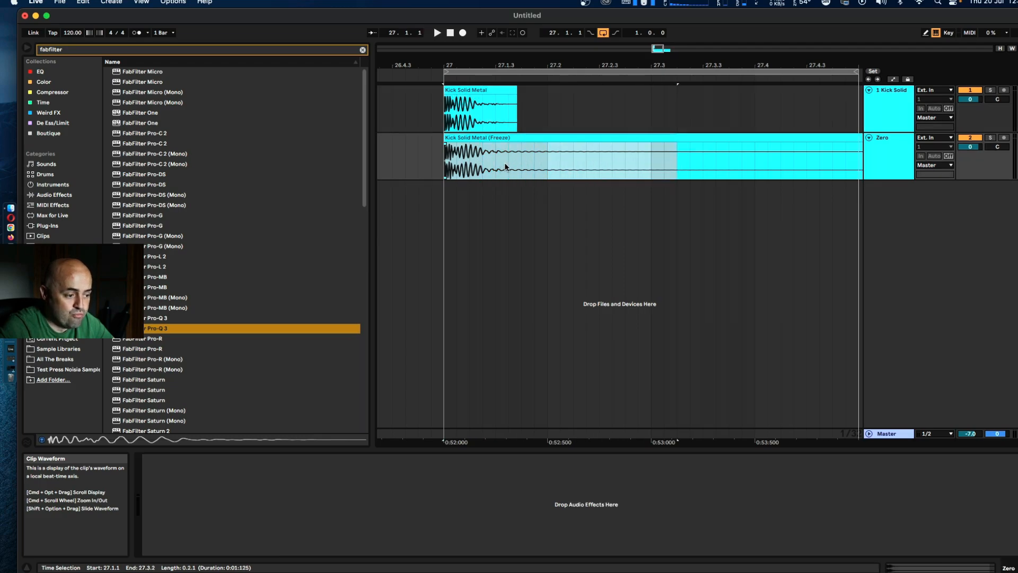
scroll(485, 158, right, 1)
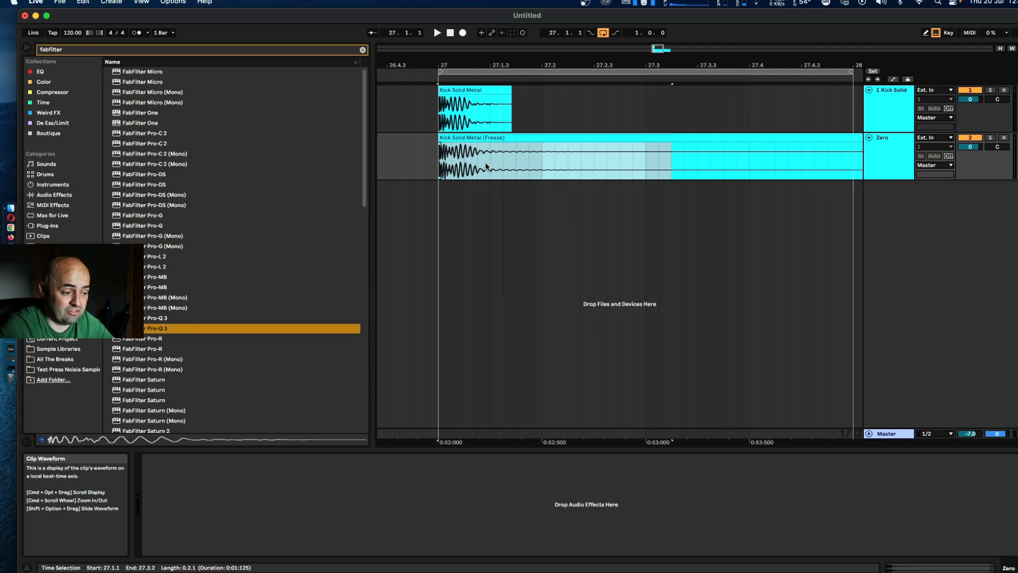
drag(469, 163, 477, 158)
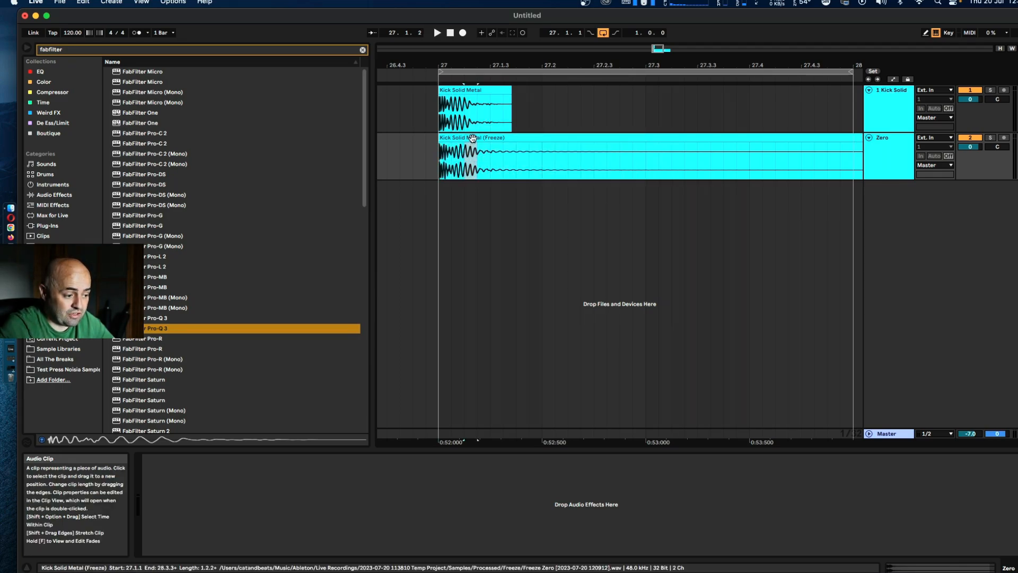
click(483, 157)
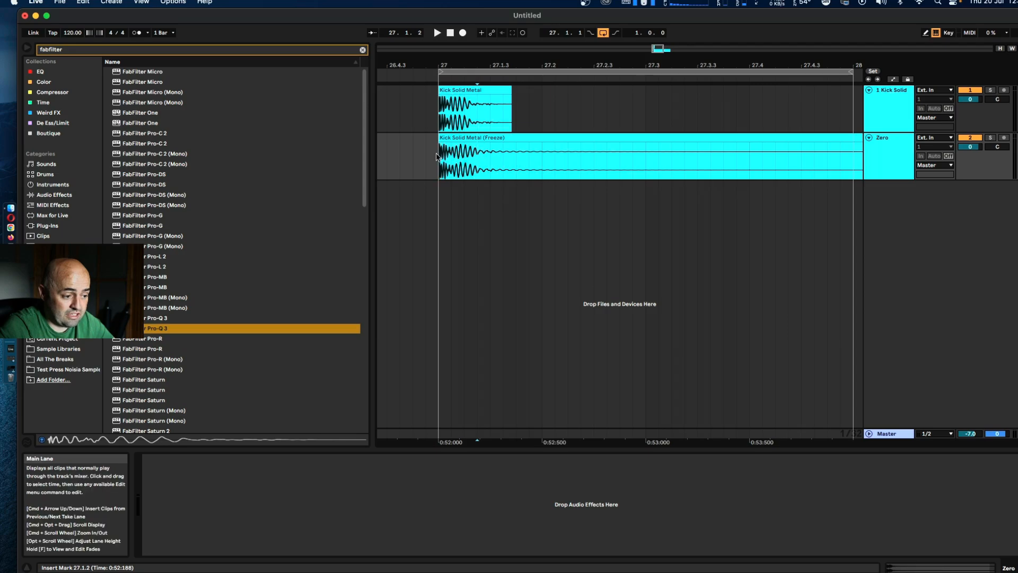
click(487, 138)
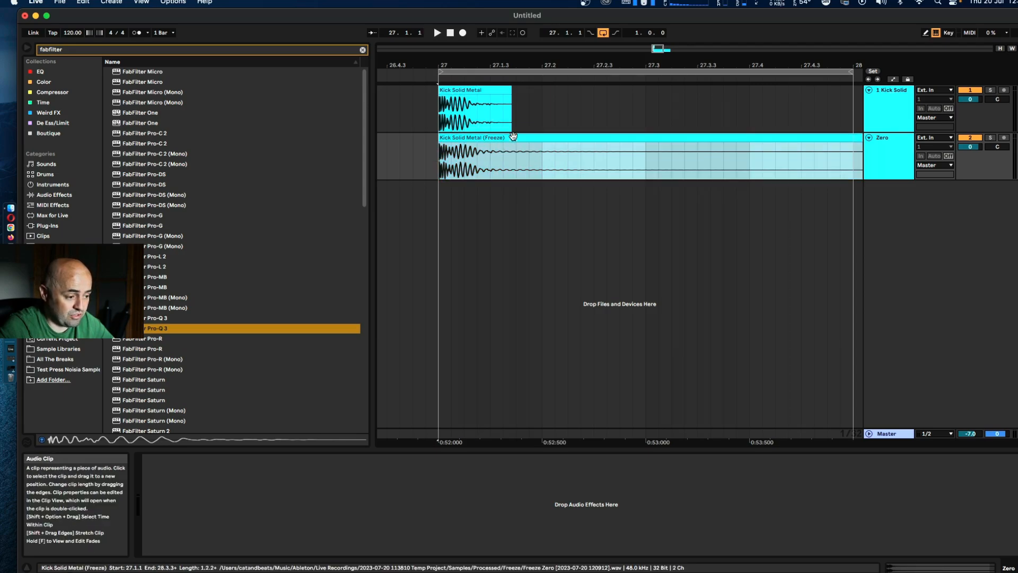
scroll(496, 155, down, 2)
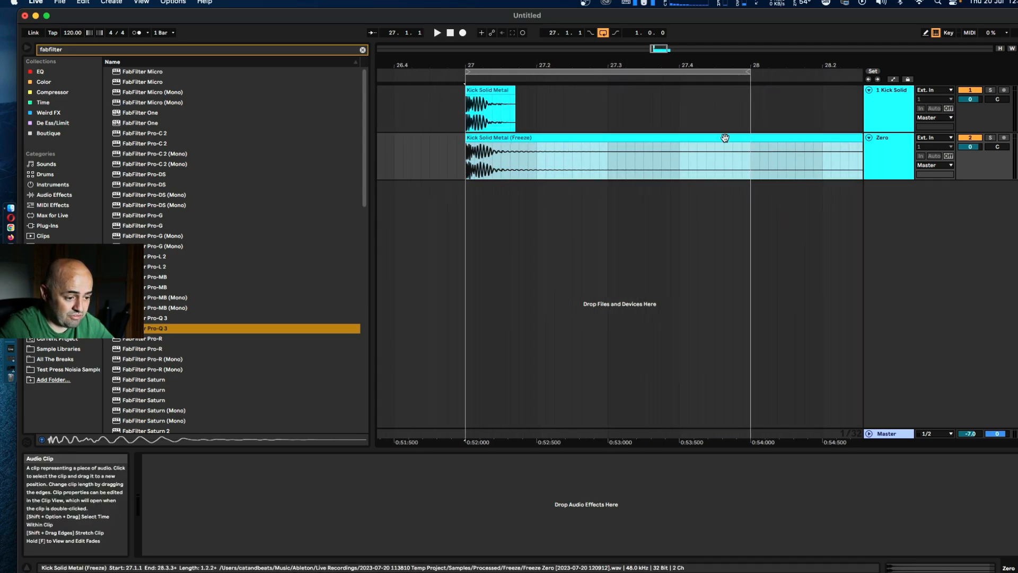
drag(615, 65, 615, 45)
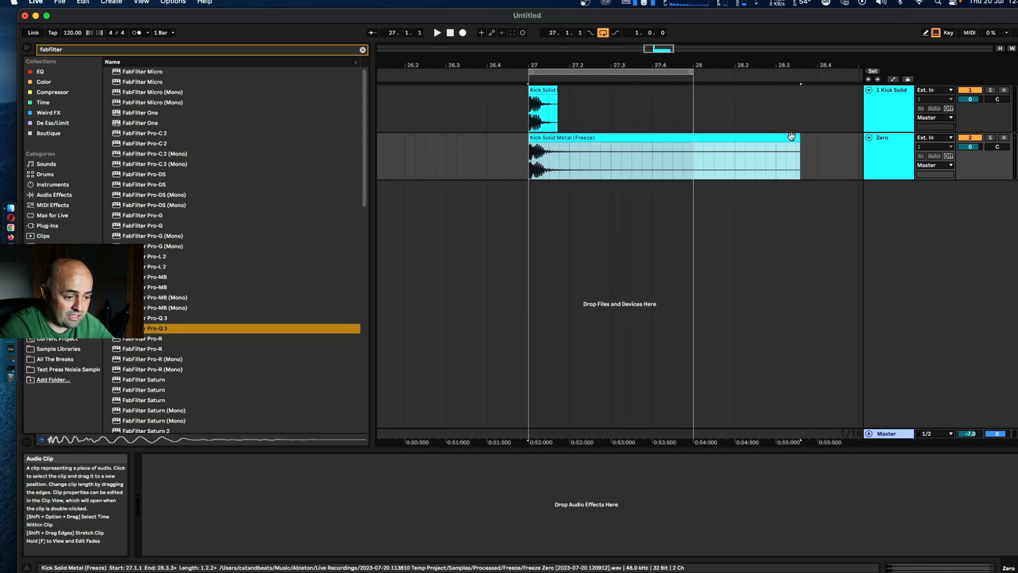
Step: Try shortening the flattened clip to end at 27.2.1 with another kick behind it, and stretch it back out to 28.2.4
drag(799, 139, 560, 137)
scroll(555, 141, right, 1)
key(super+d)
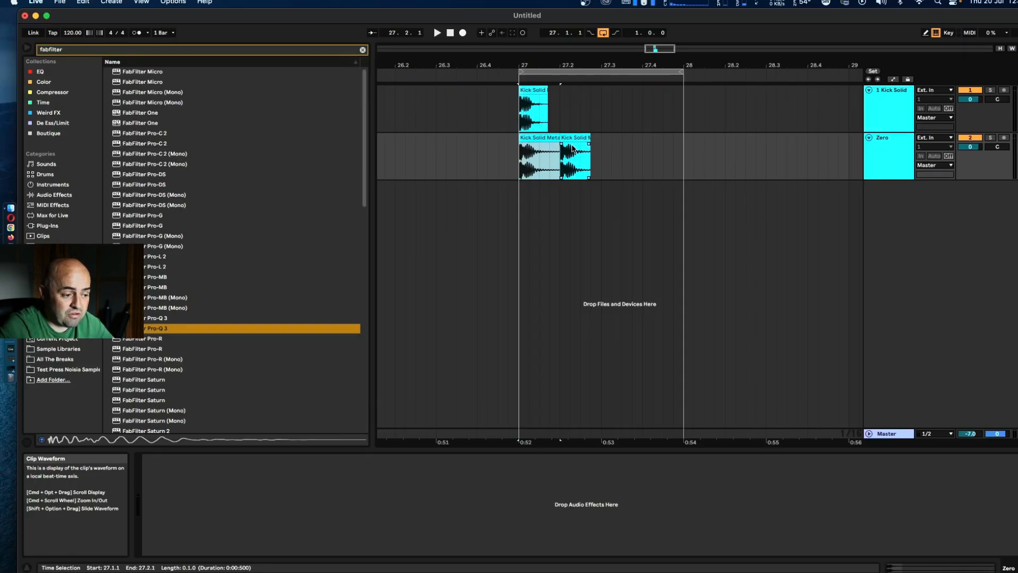
click(621, 89)
key(Delete)
drag(559, 139, 756, 142)
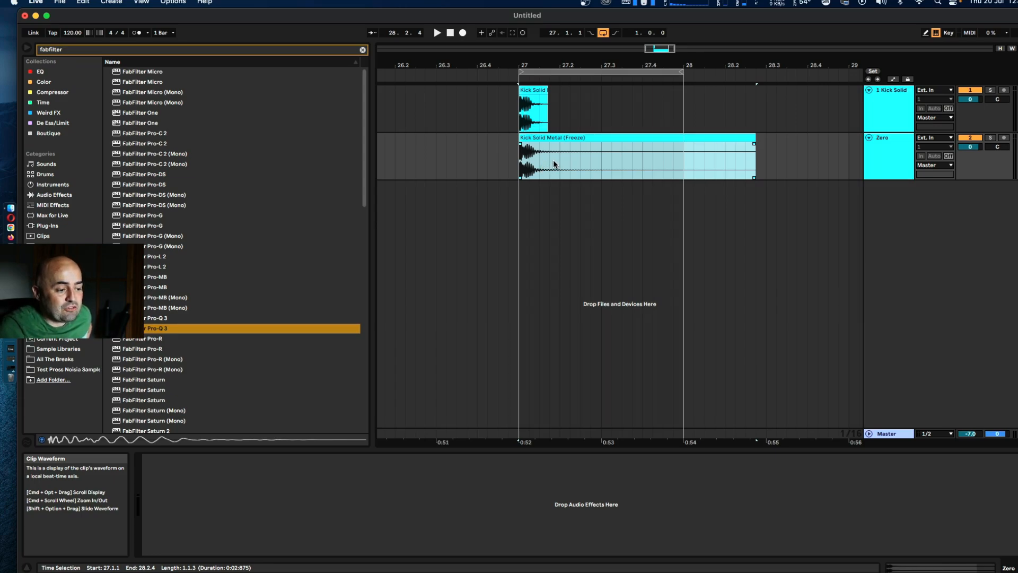
Step: Delete the flattened Zero track, keeping only the original kick track
click(892, 147)
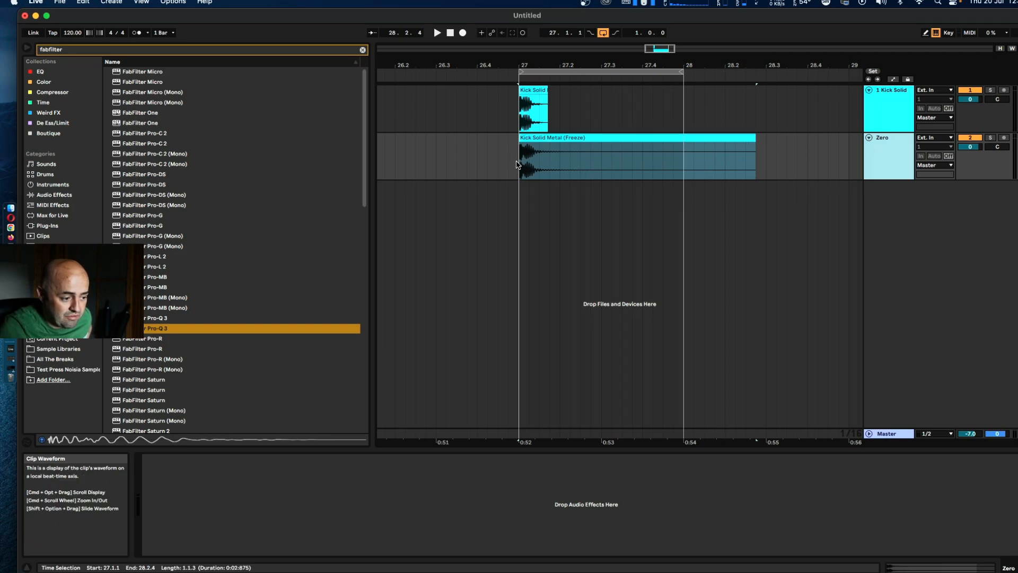
key(Delete)
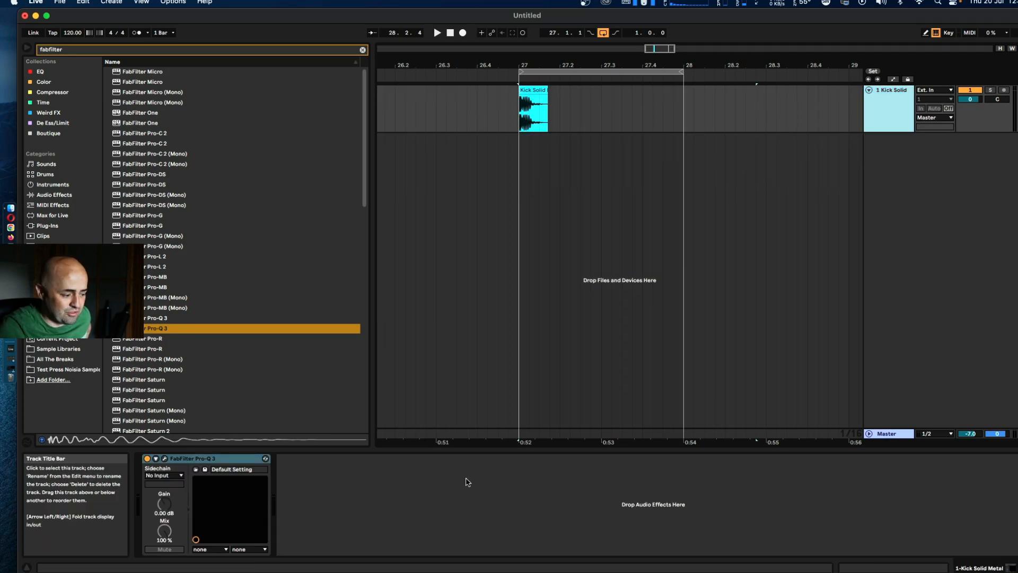
Step: Set the Pro-Q 3 low cut's slope to 36 dB/oct and shift it to about 26.9 Hz with a Q of about 1.3
click(165, 459)
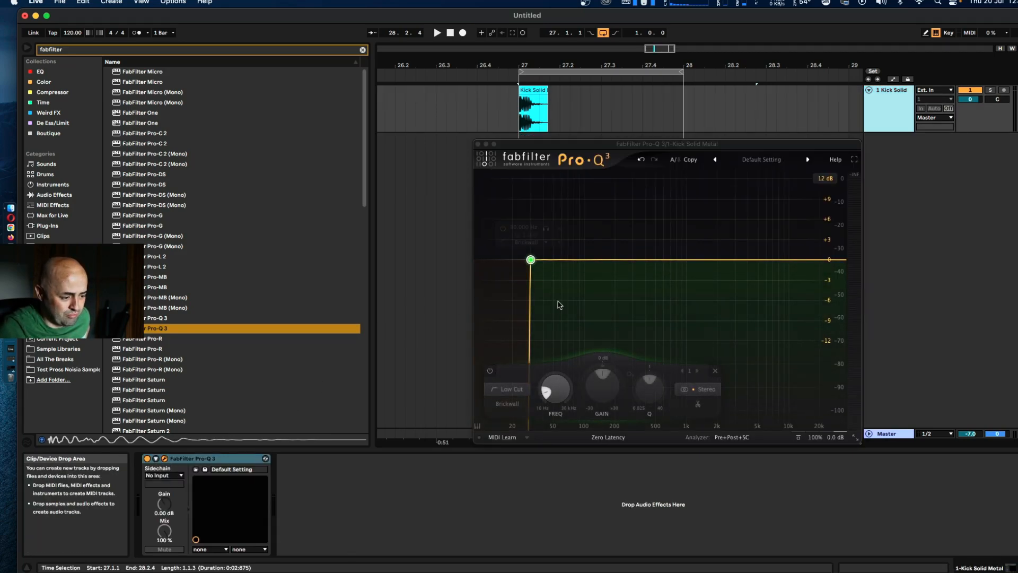
click(542, 243)
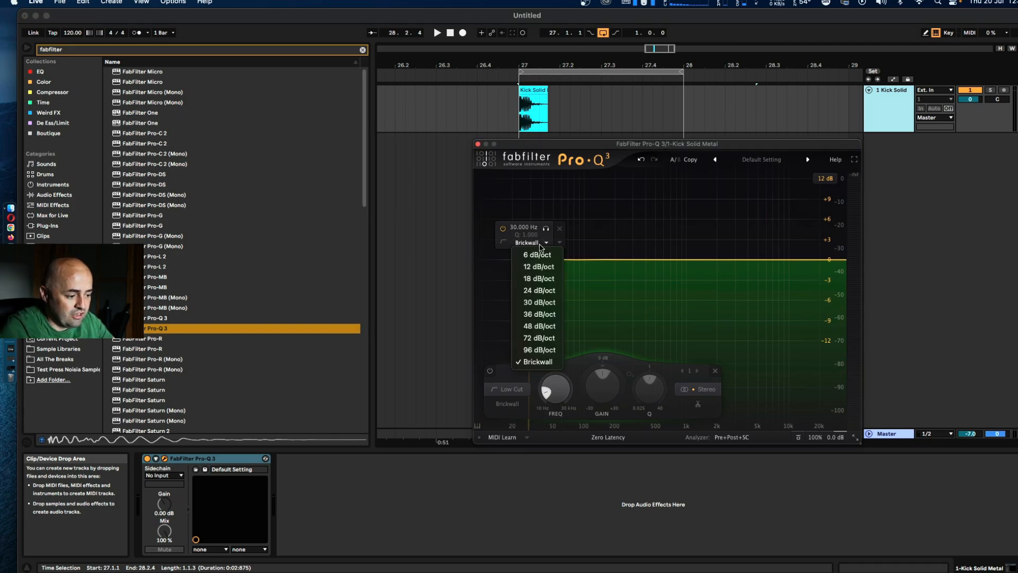
click(548, 314)
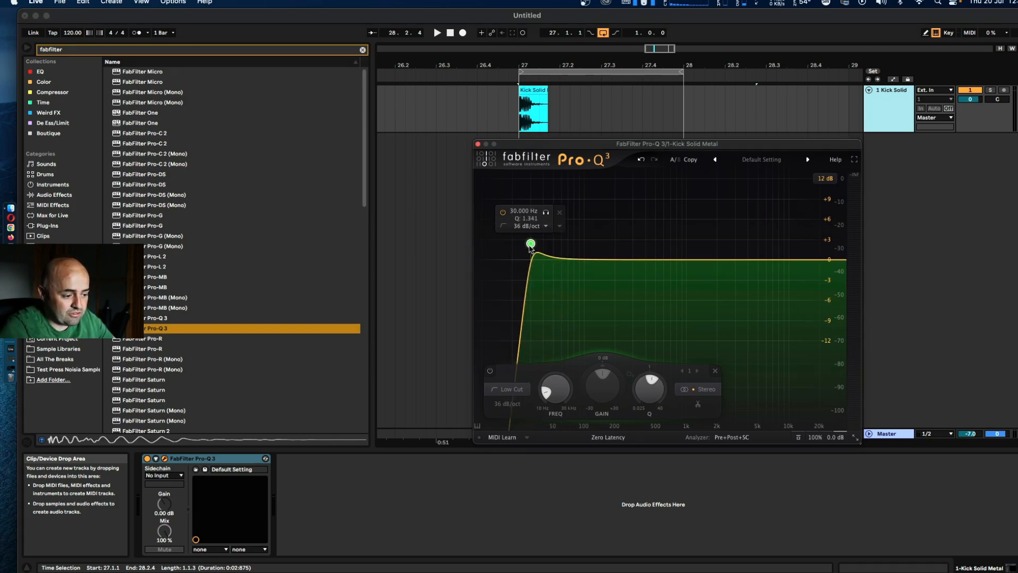
drag(533, 251, 528, 247)
click(541, 227)
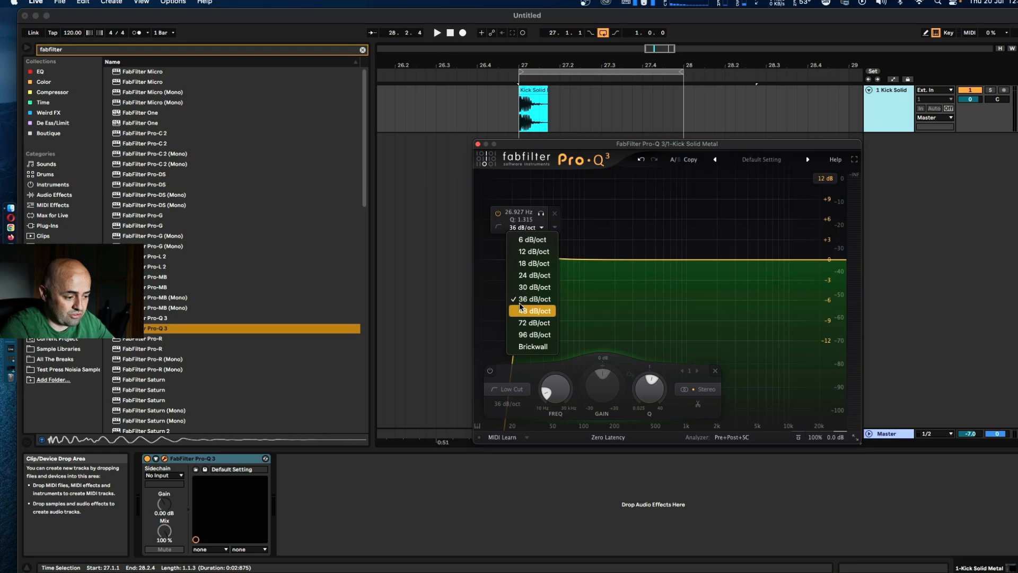
click(631, 253)
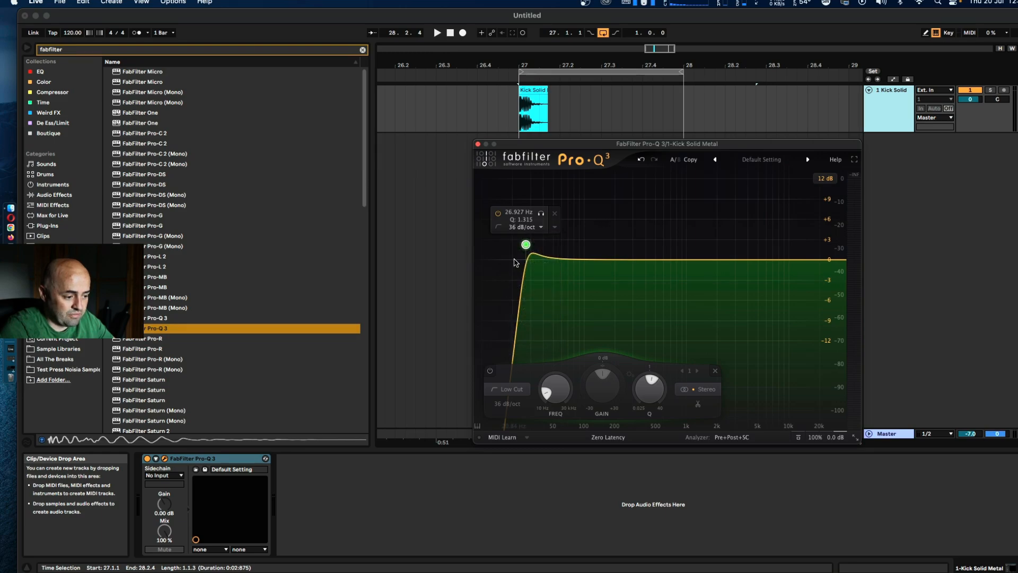
Step: Set the low cut's frequency to 30 Hz and lower its Q to about 1.09
double_click(520, 212)
text(30)
key(Return)
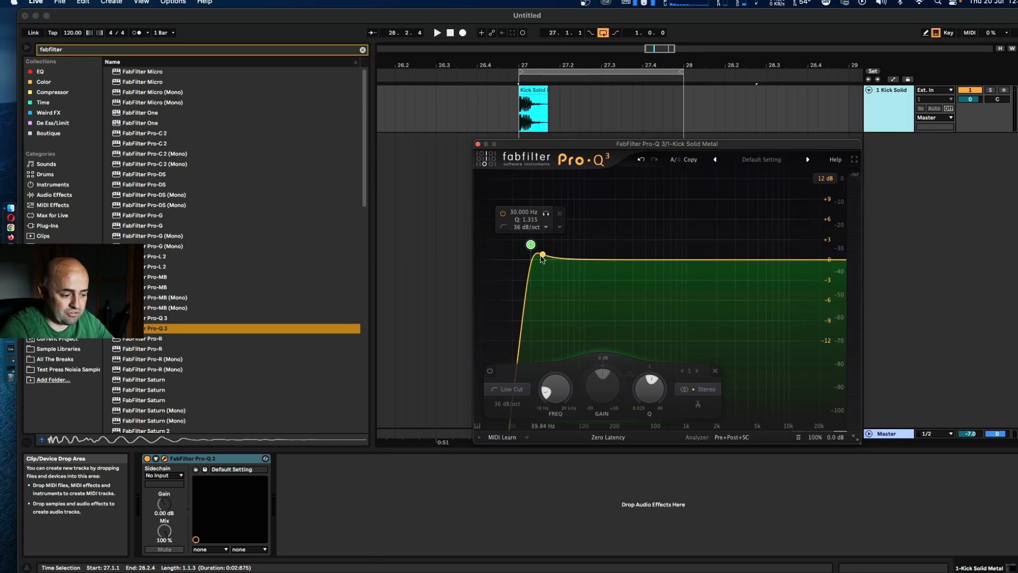
drag(531, 245, 530, 256)
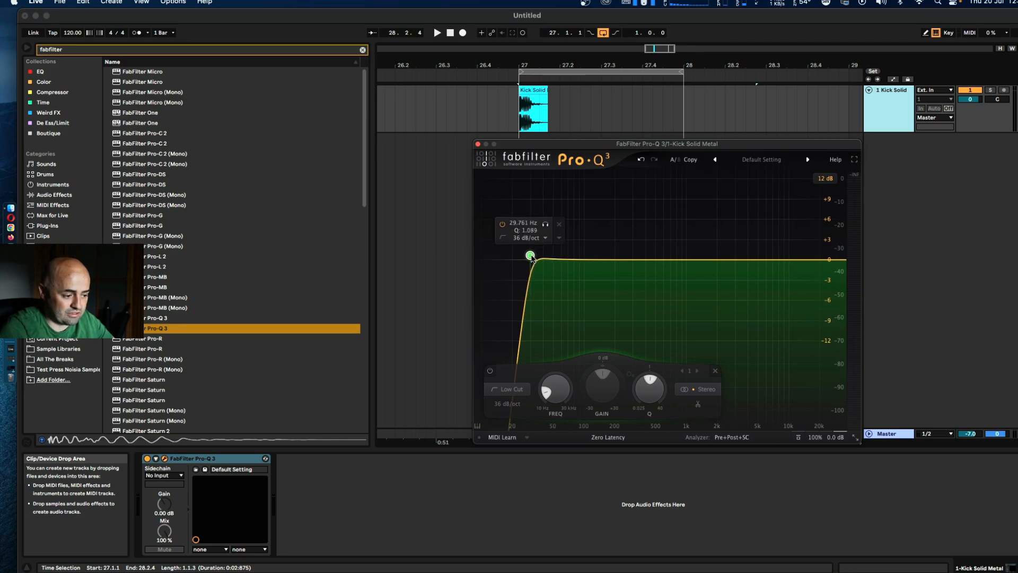
click(525, 224)
text(30)
key(Return)
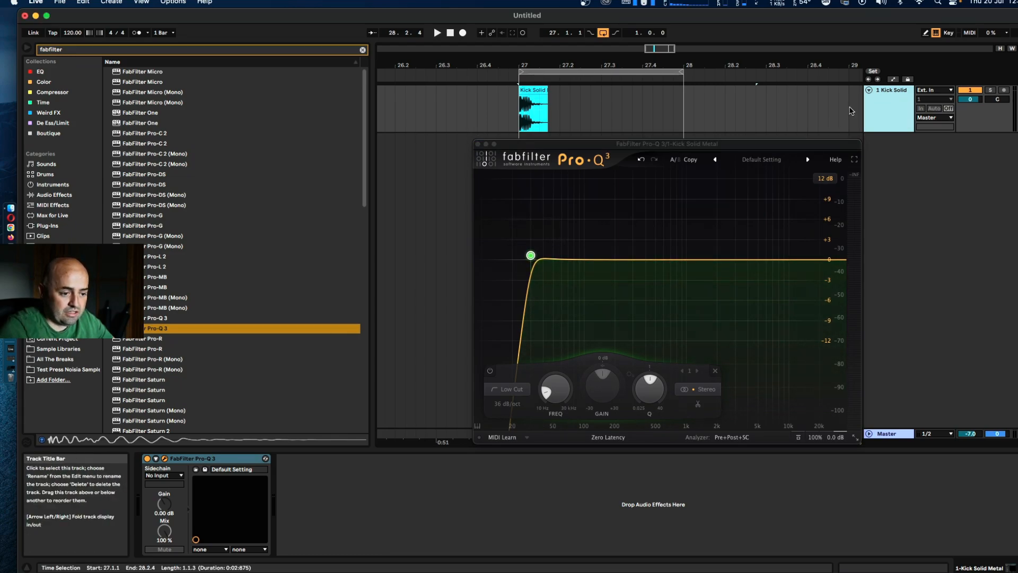
Step: Duplicate the kick track, close the EQ window, and freeze and flatten the copy
key(super+d)
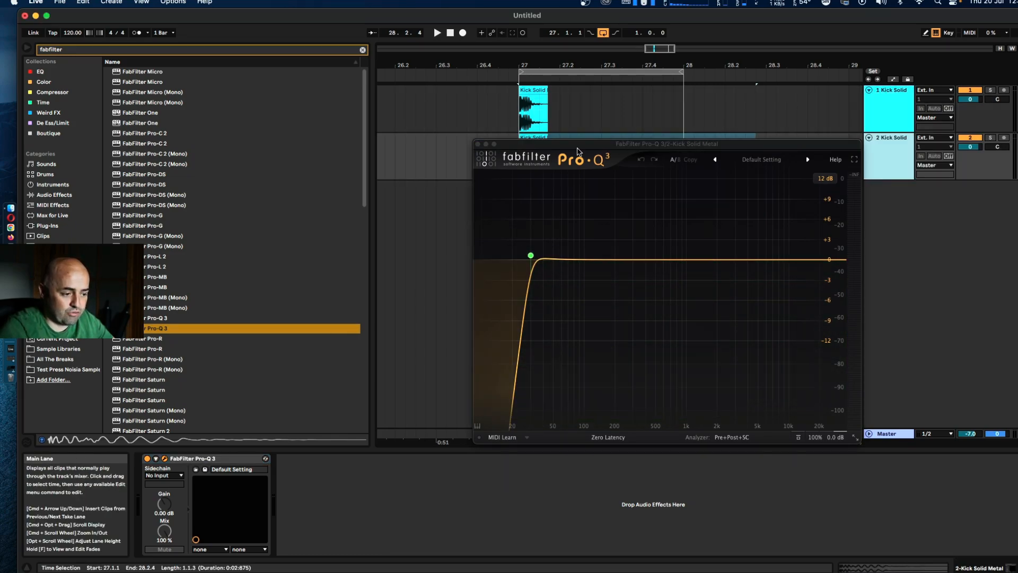
click(478, 144)
click(478, 144)
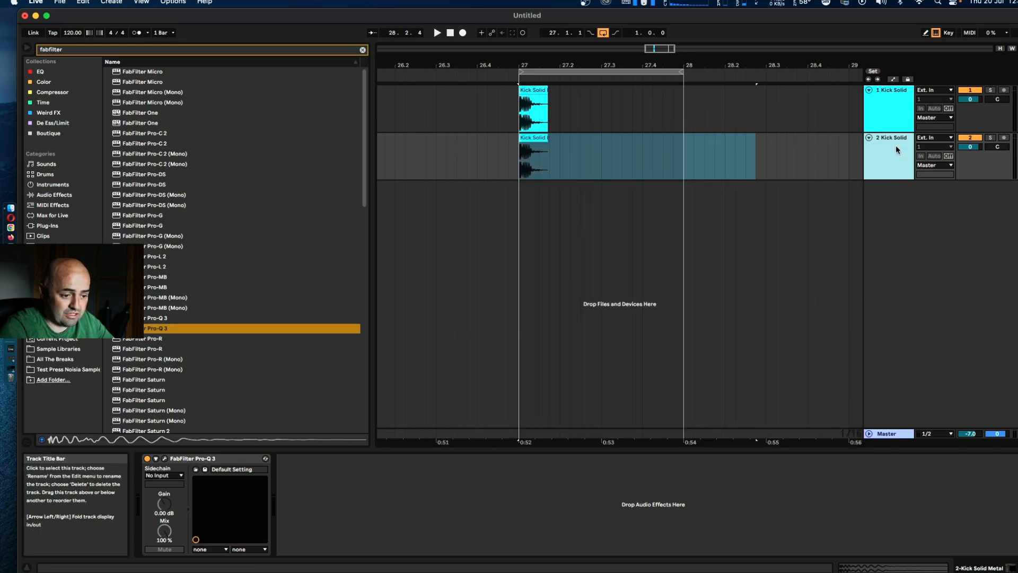
right_click(884, 181)
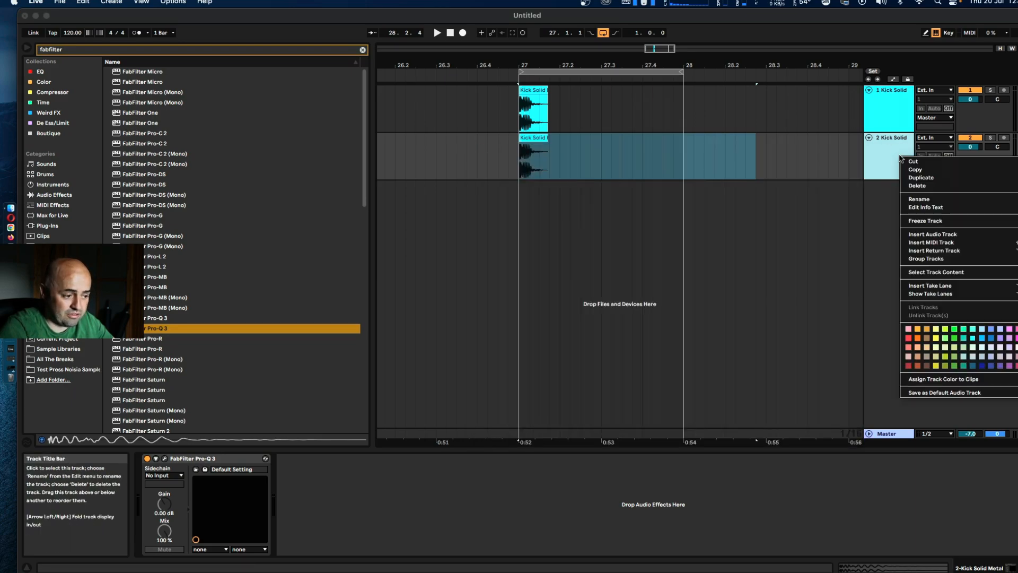
click(957, 221)
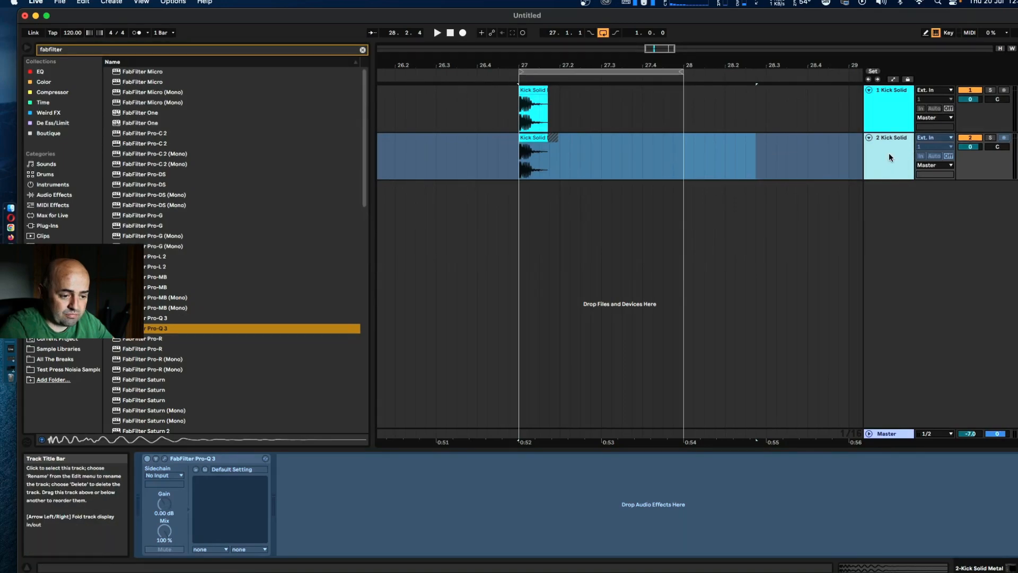
right_click(889, 154)
click(926, 228)
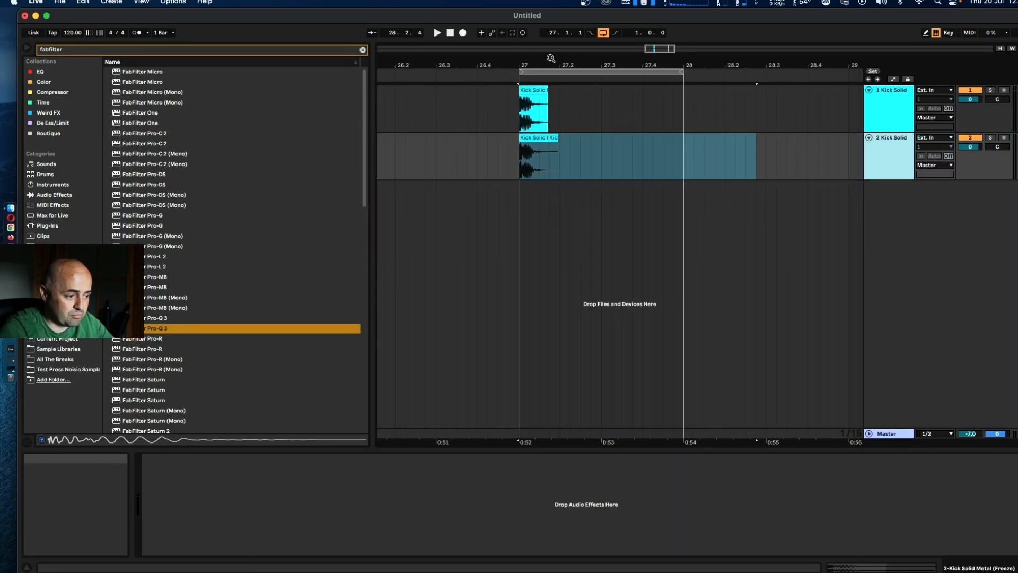
Step: Compare the flattened kick's waveform with the original above and extend the flattened clip over its freeze tail
drag(552, 61, 551, 98)
click(530, 156)
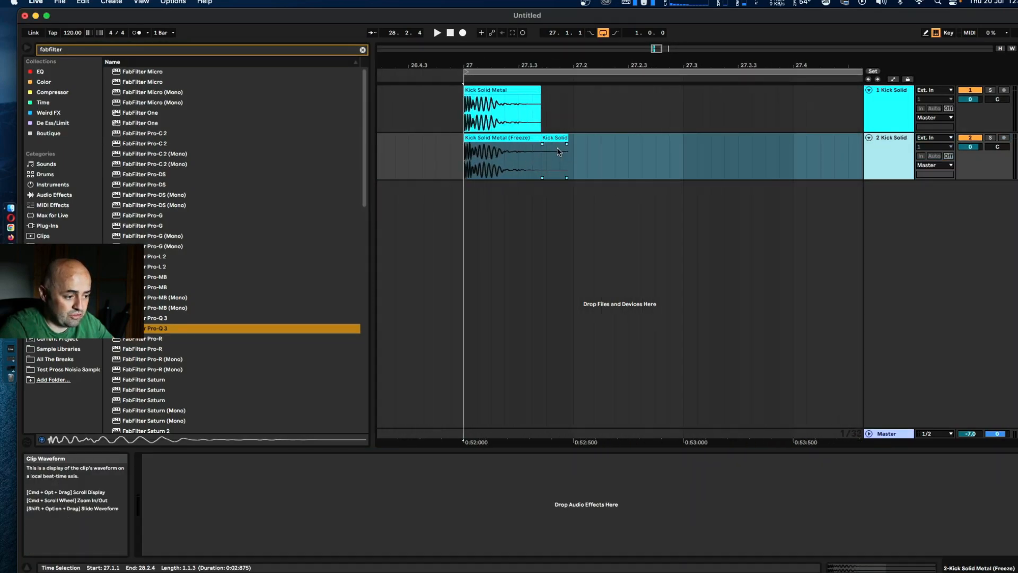
click(473, 165)
click(885, 155)
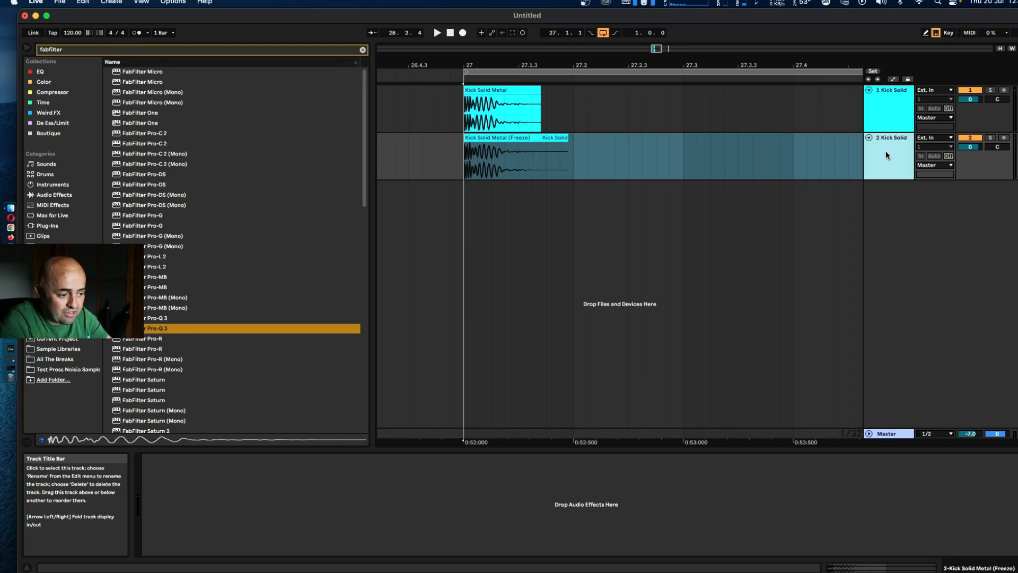
click(560, 146)
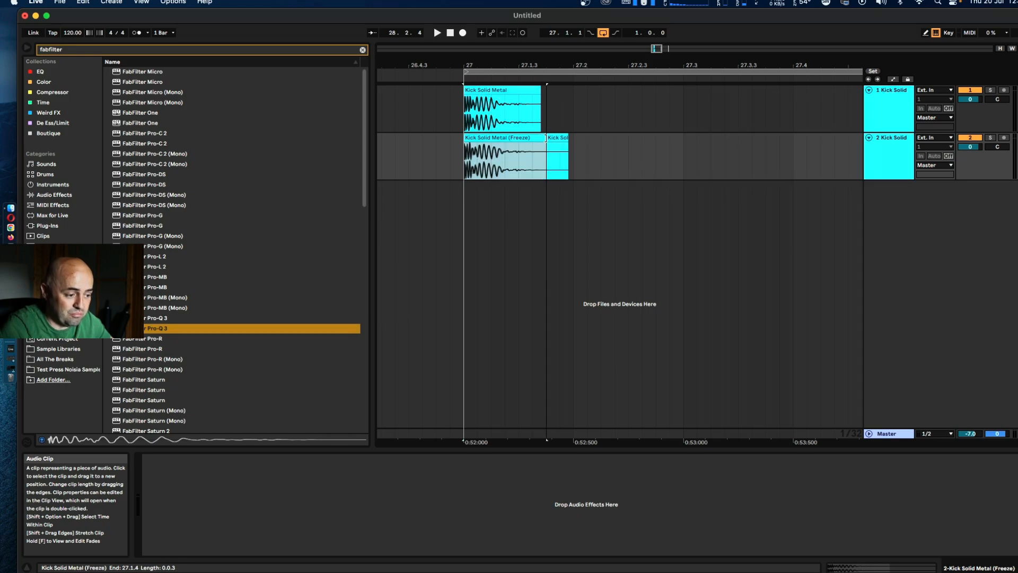
Step: Delete the flattened second kick track, keeping the original
click(872, 152)
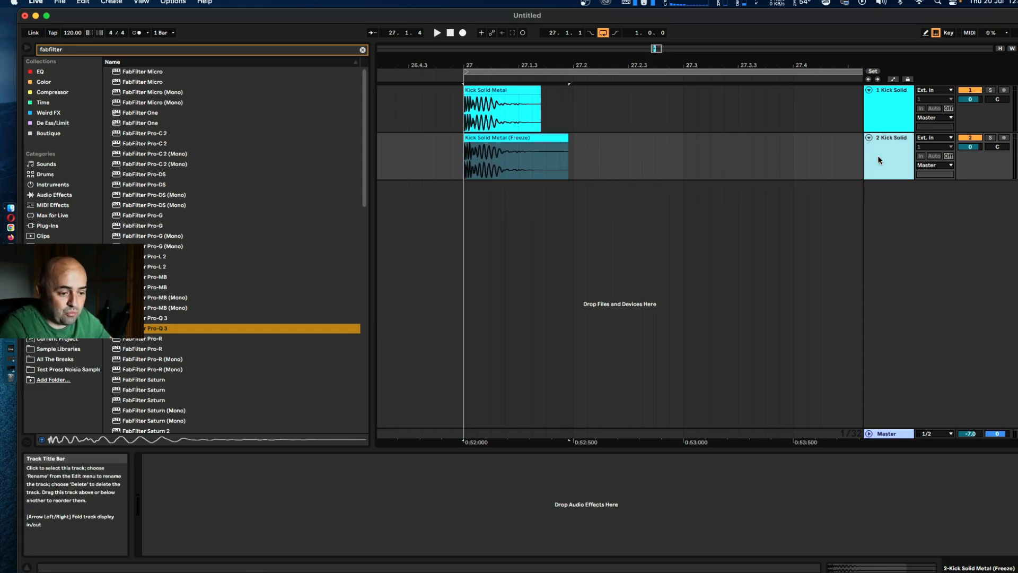
key(Delete)
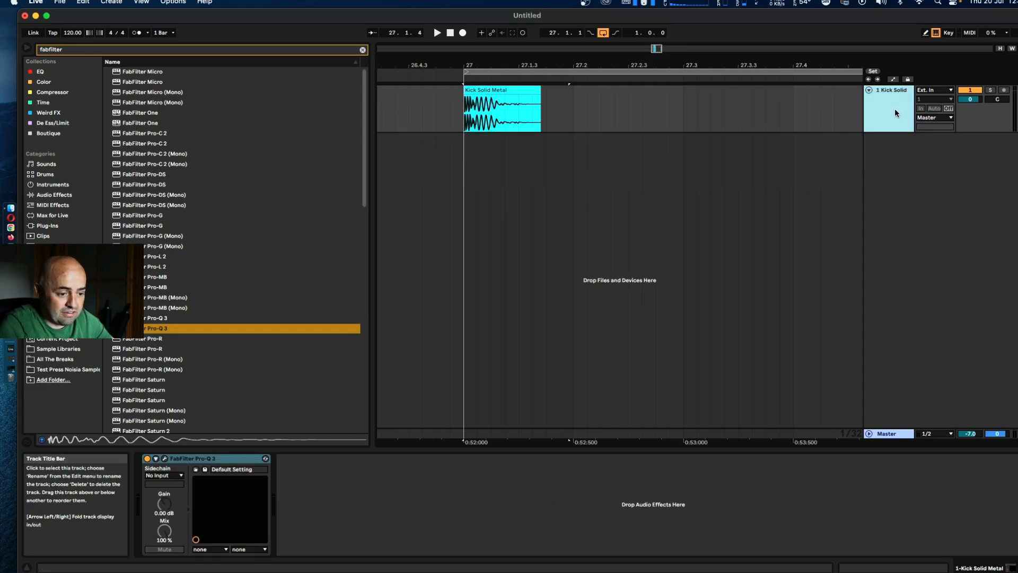
Step: Raise the low cut's Q in Pro-Q 3 to form a resonant bump and lower its frequency slightly while playing the kick
click(165, 458)
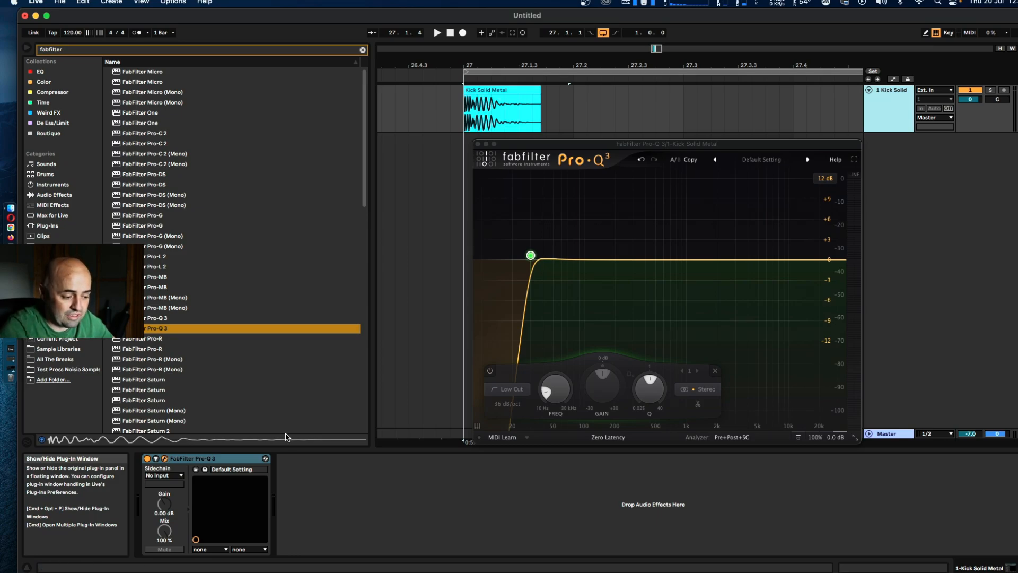
mouse_move(535, 260)
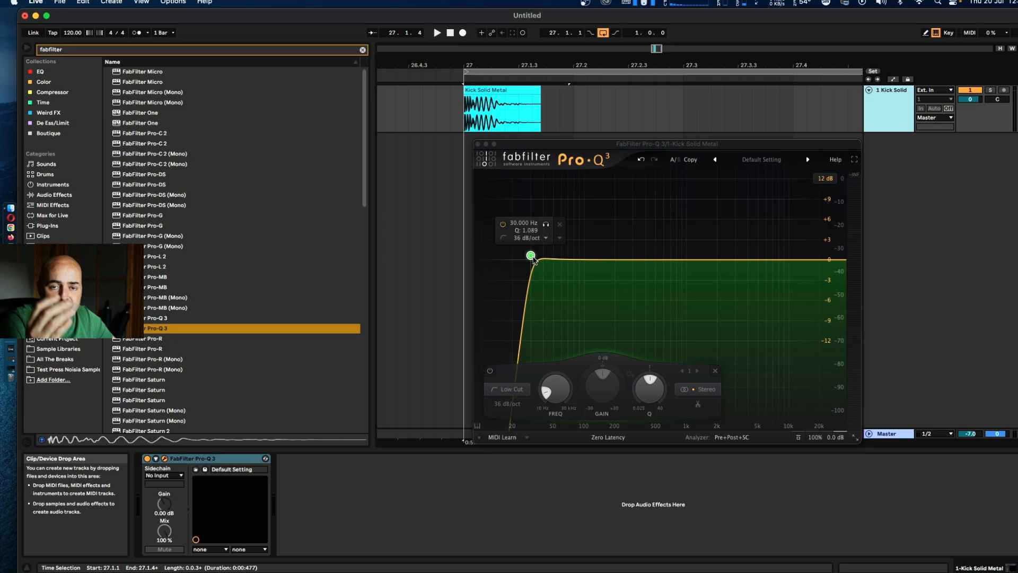
mouse_move(533, 258)
mouse_down()
mouse_move(540, 248)
mouse_move(522, 239)
mouse_move(546, 245)
mouse_up()
key(space)
drag(543, 241, 525, 239)
Step: Duplicate the kick track with the resonant low cut, then freeze and flatten the copy
click(902, 113)
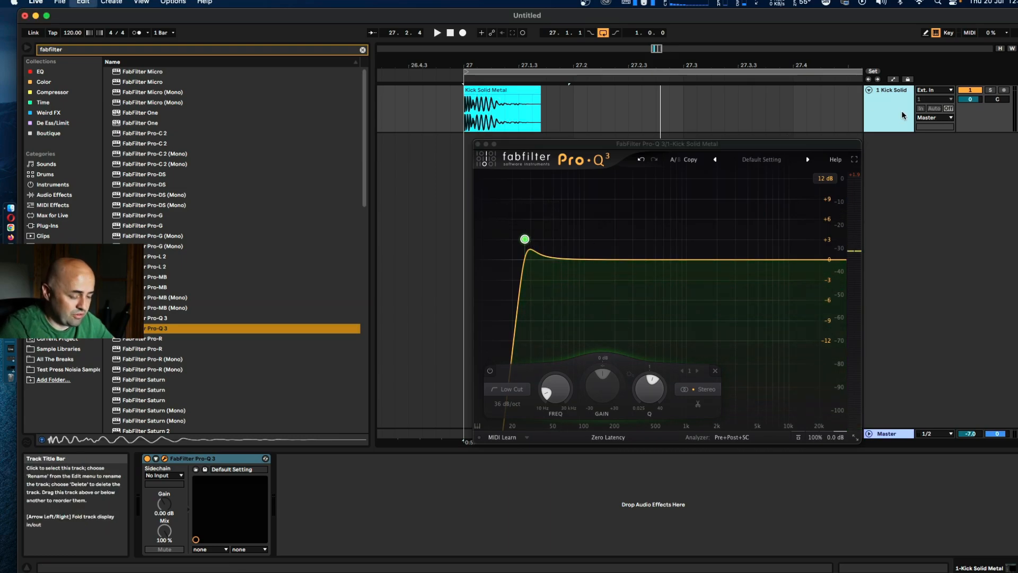
key(super+d)
click(478, 144)
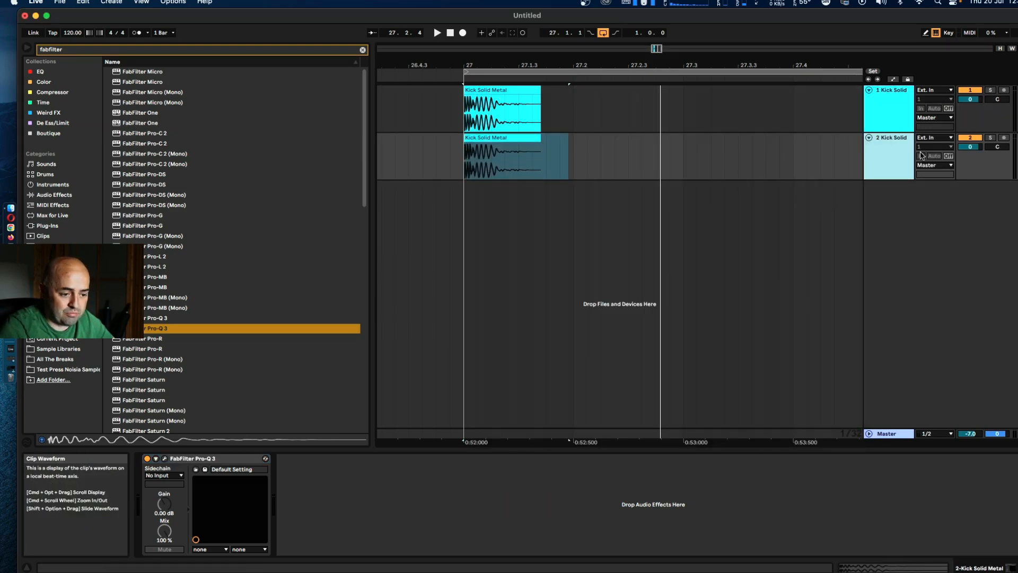
right_click(897, 153)
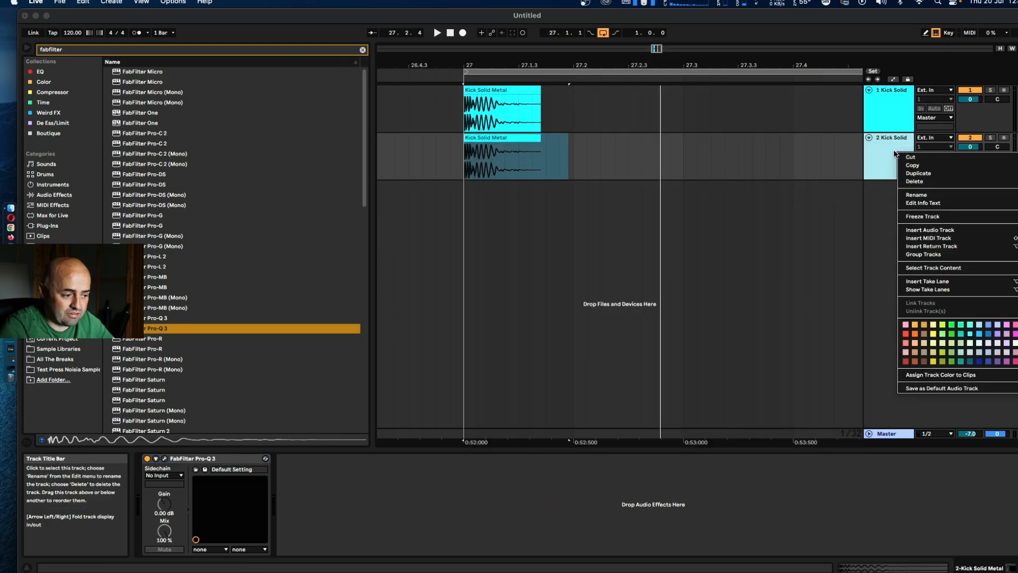
click(932, 217)
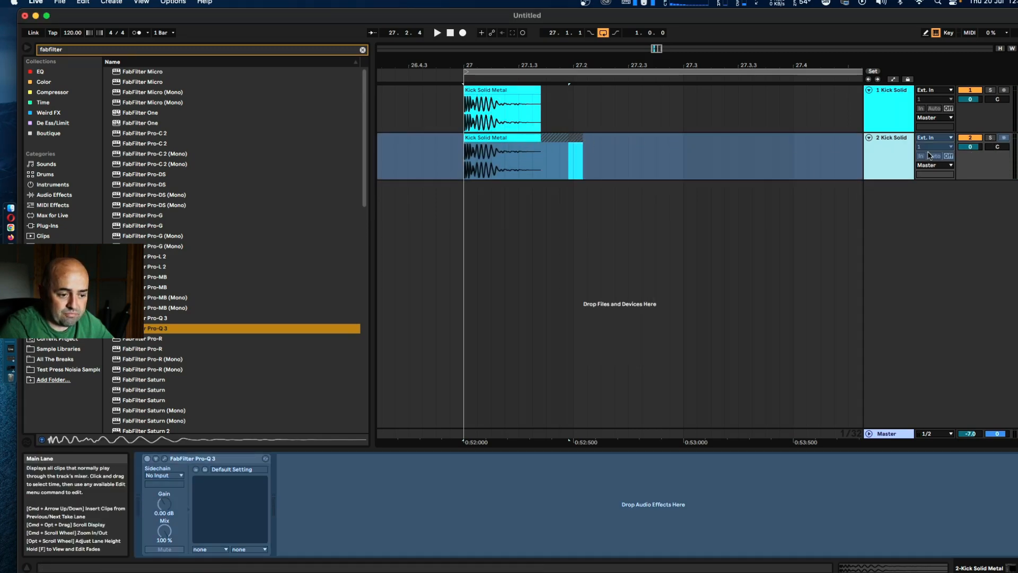
right_click(902, 151)
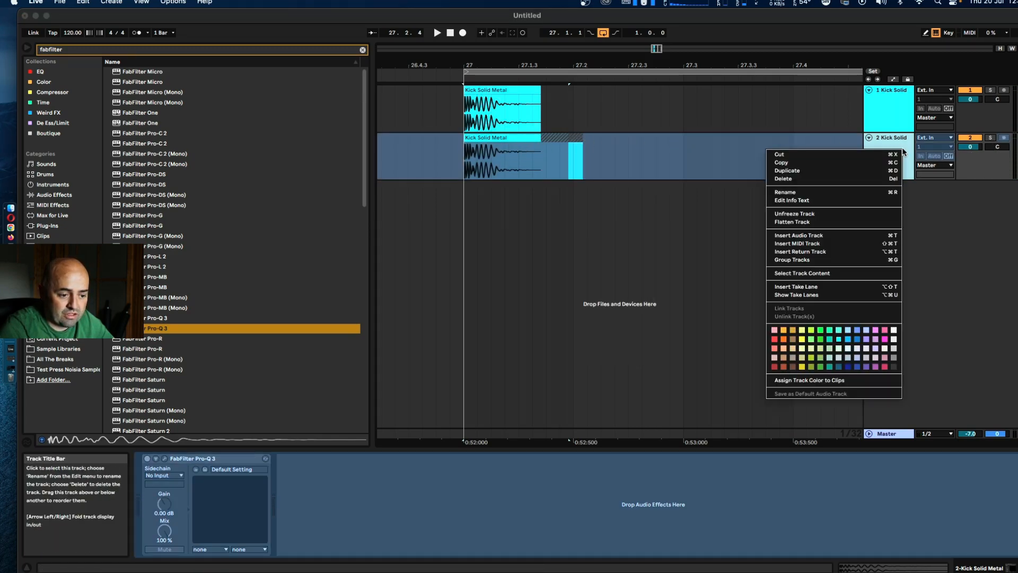
click(834, 221)
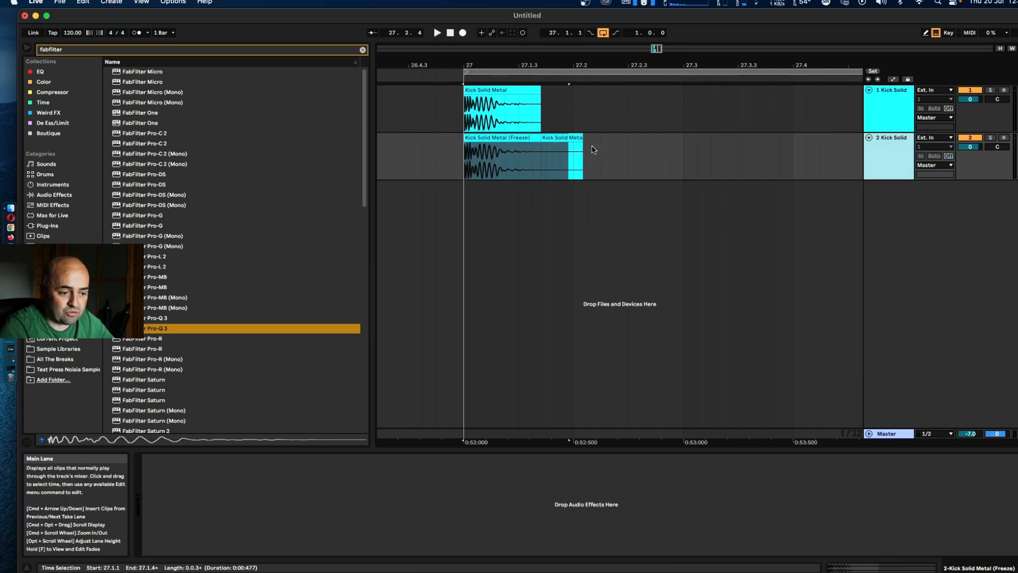
Step: Delete the flattened copy made with the resonant low cut
key(Delete)
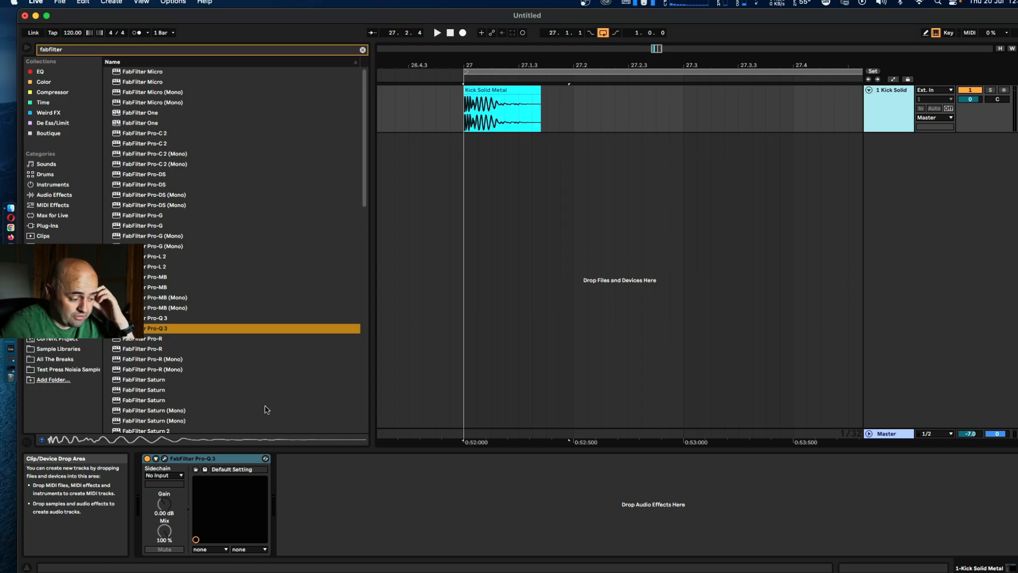
Step: Set the low cut to about 27 Hz with a Q of about 1.06 and switch Pro-Q 3 to Linear Phase processing
click(165, 458)
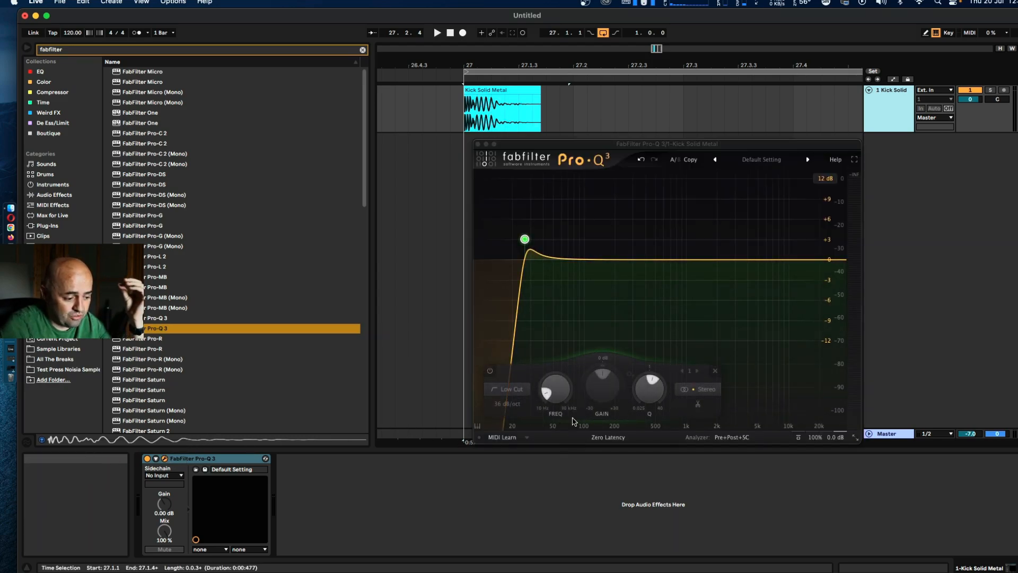
mouse_move(521, 238)
mouse_down()
mouse_move(513, 259)
mouse_move(525, 257)
mouse_up()
click(608, 437)
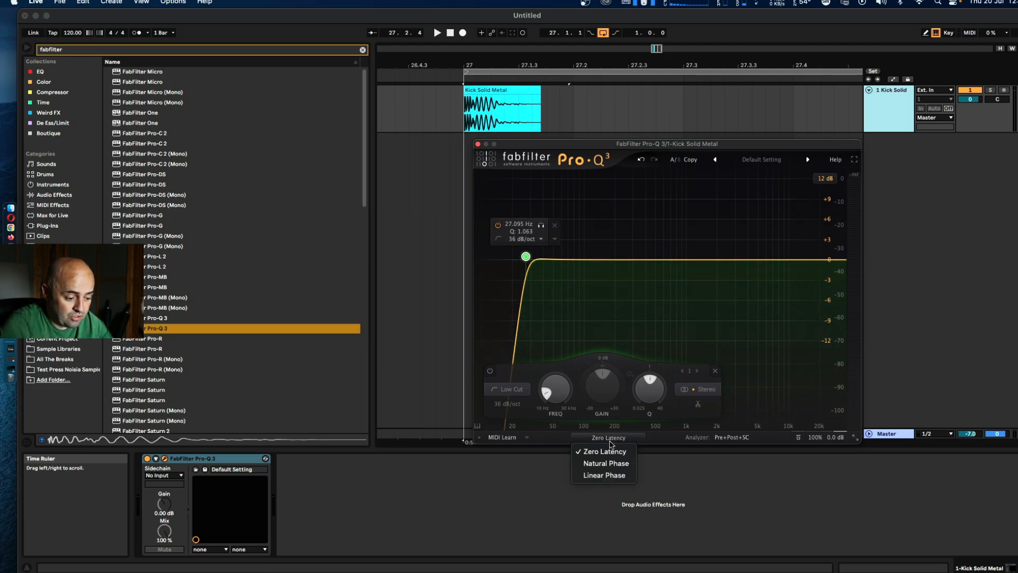
click(607, 475)
Step: Shift the low cut to about 24.5 Hz with a Q of about 1.02, check the processing mode description, and select the kick track
mouse_move(525, 258)
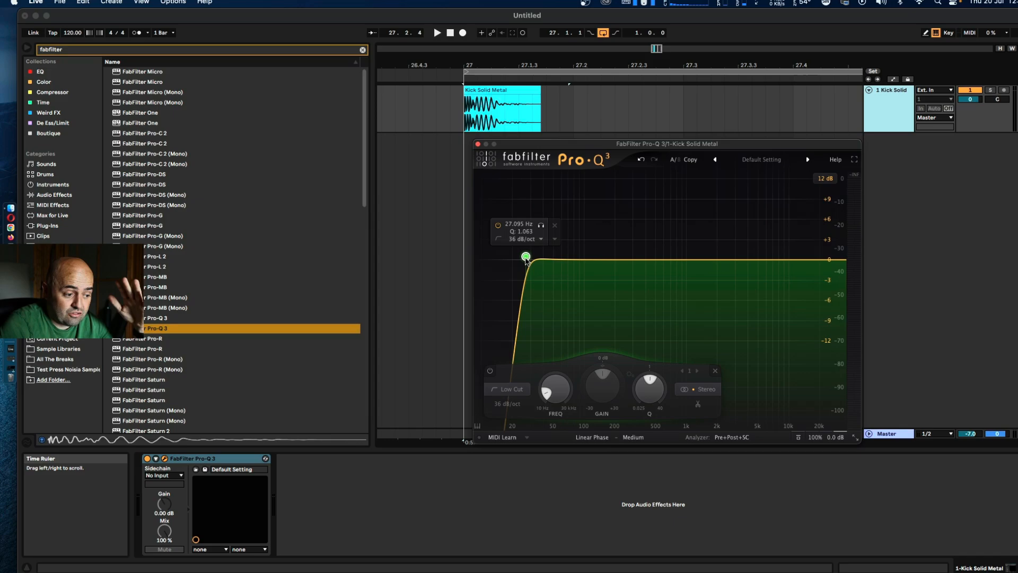
drag(527, 258, 530, 260)
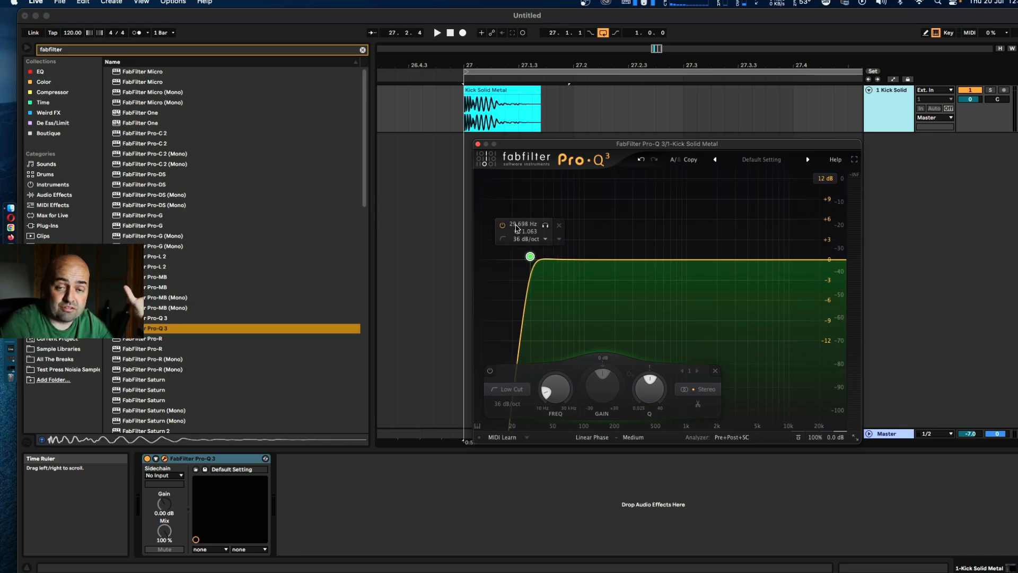
drag(528, 257, 521, 259)
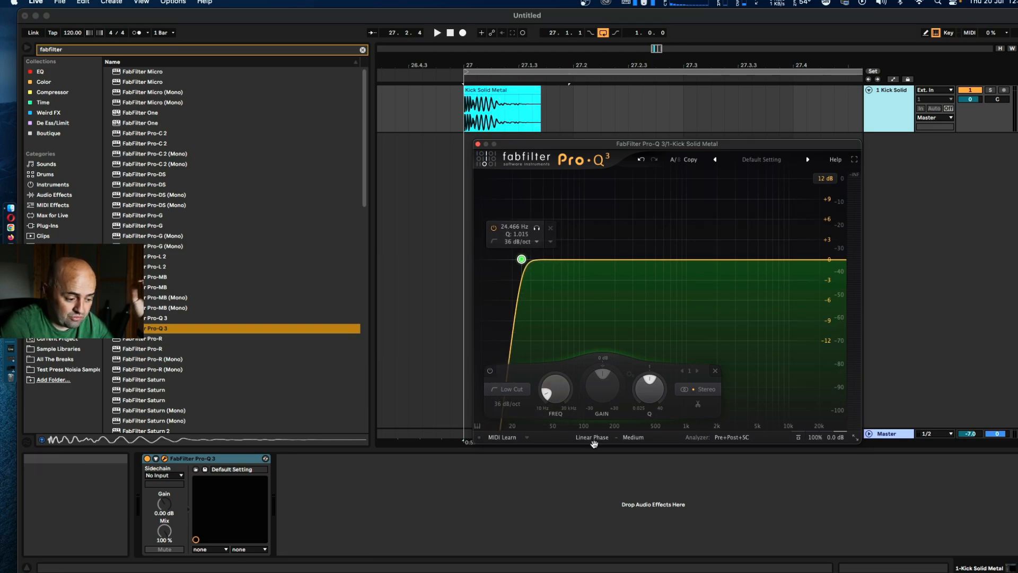
mouse_move(602, 443)
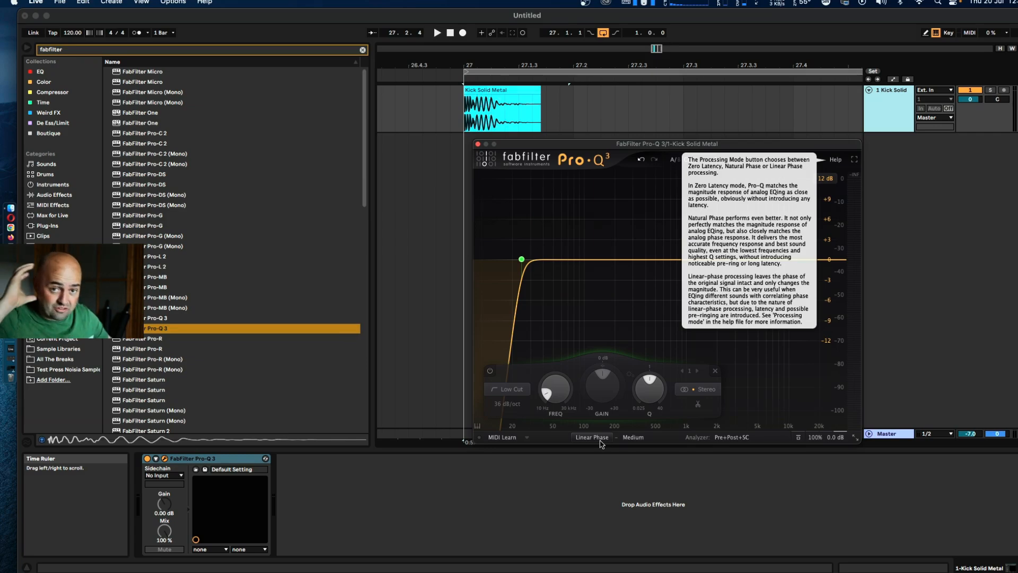
mouse_move(527, 264)
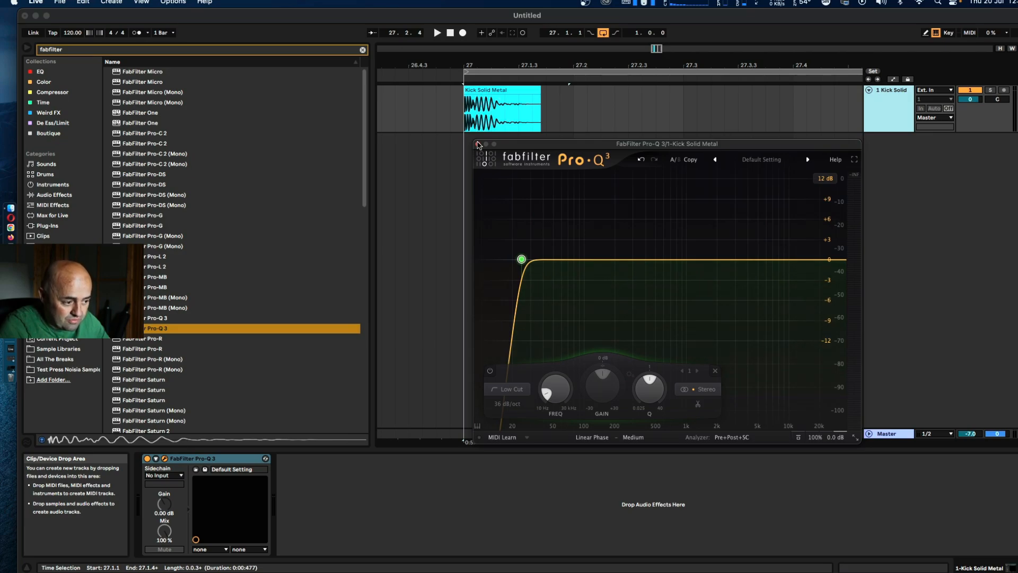
click(882, 103)
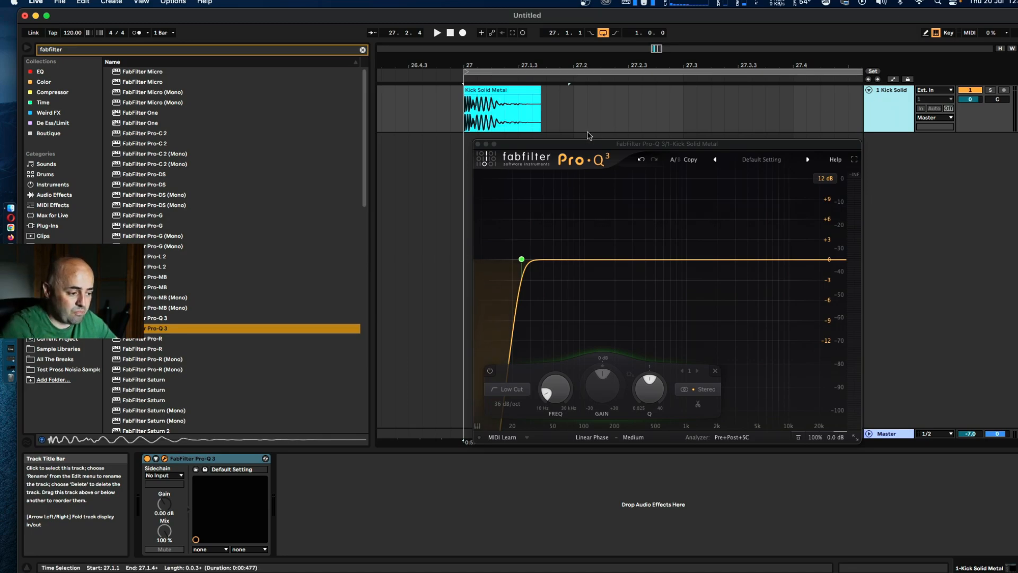
Step: Close the Pro-Q 3 window and duplicate the kick track twice
click(478, 144)
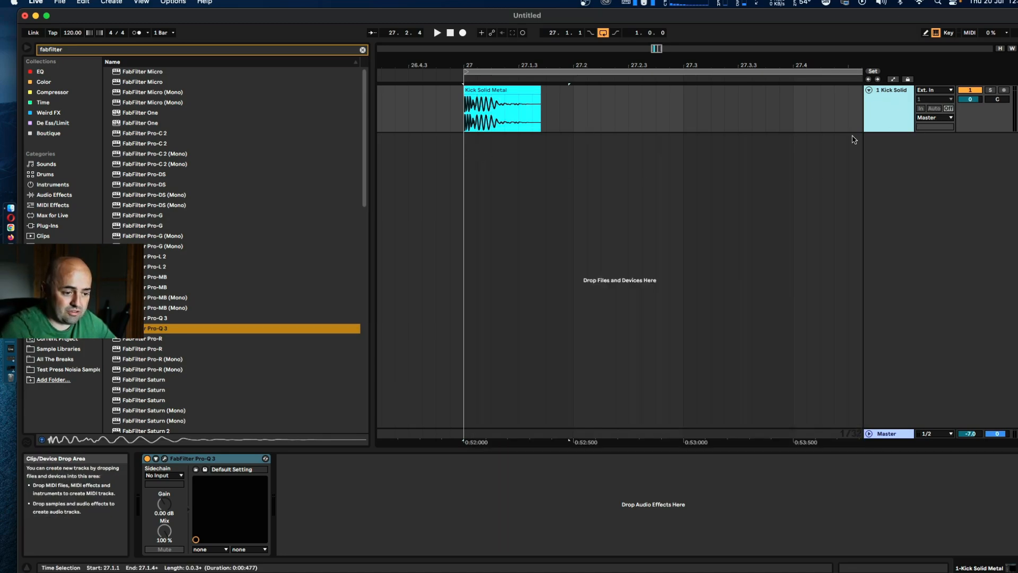
key(super+d)
key(super+d)
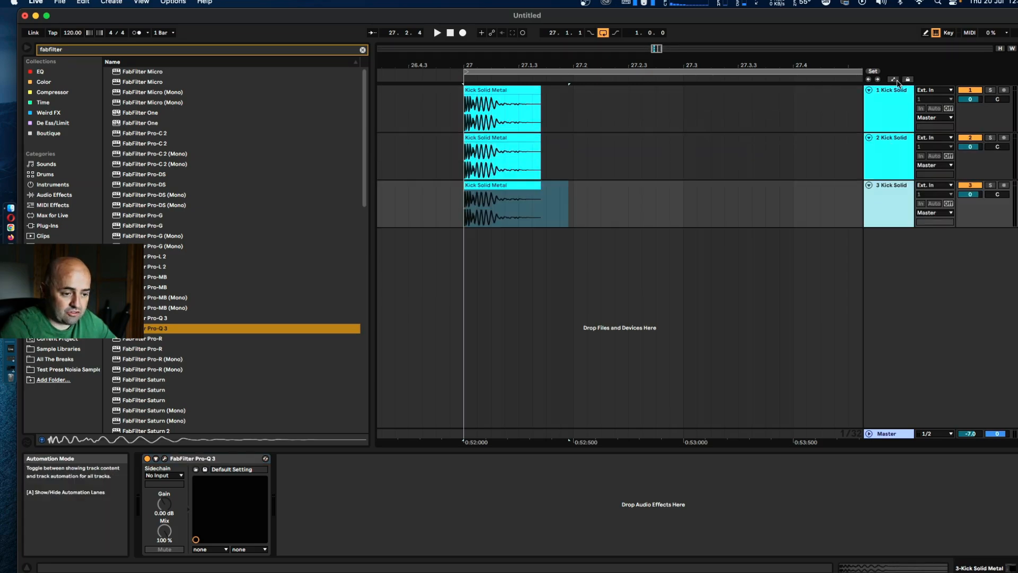
Step: Rename the first kick track Mix a Zero and the second Mix b linear
click(899, 97)
key(super+r)
text(M)
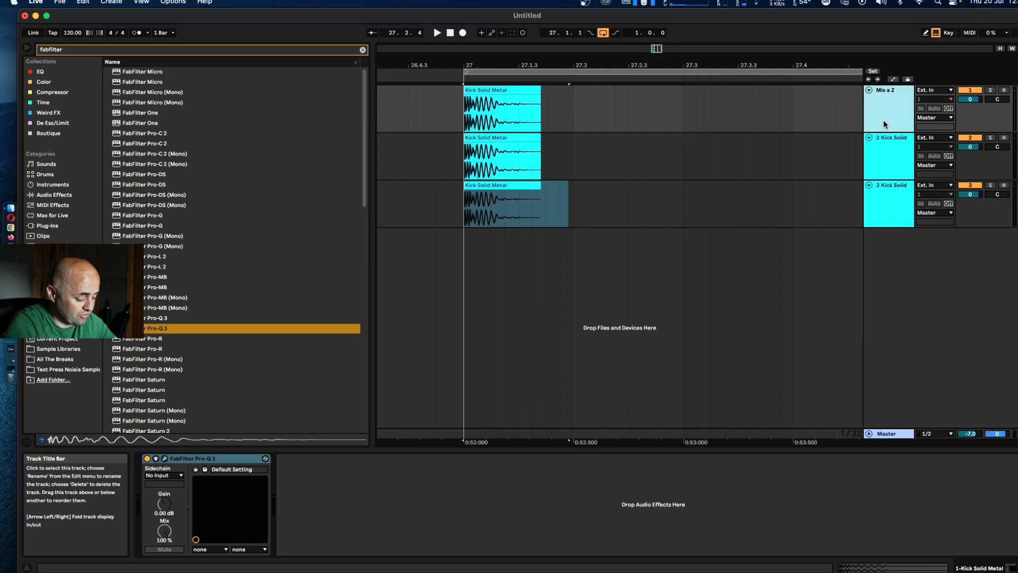
click(882, 148)
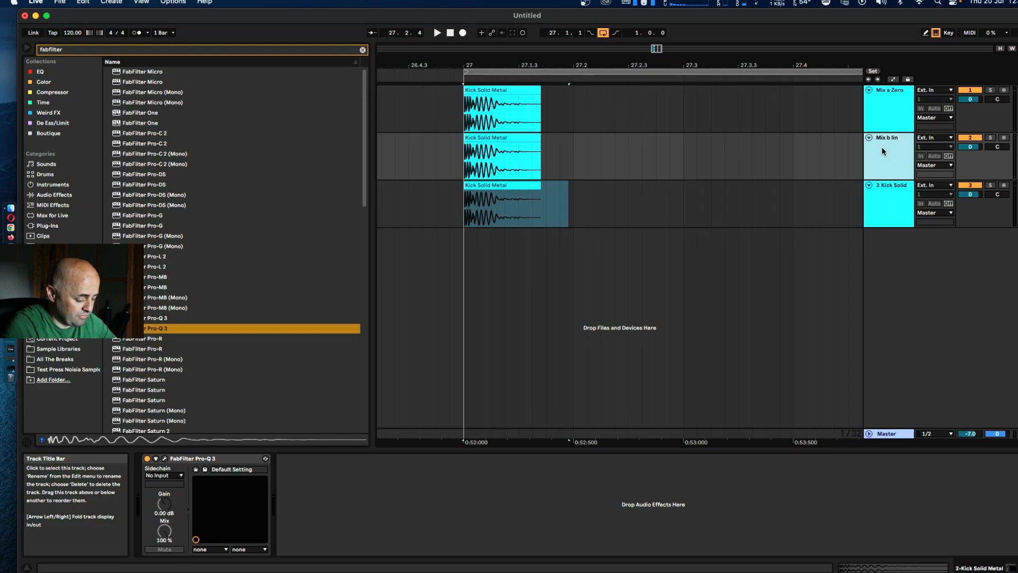
key(Down)
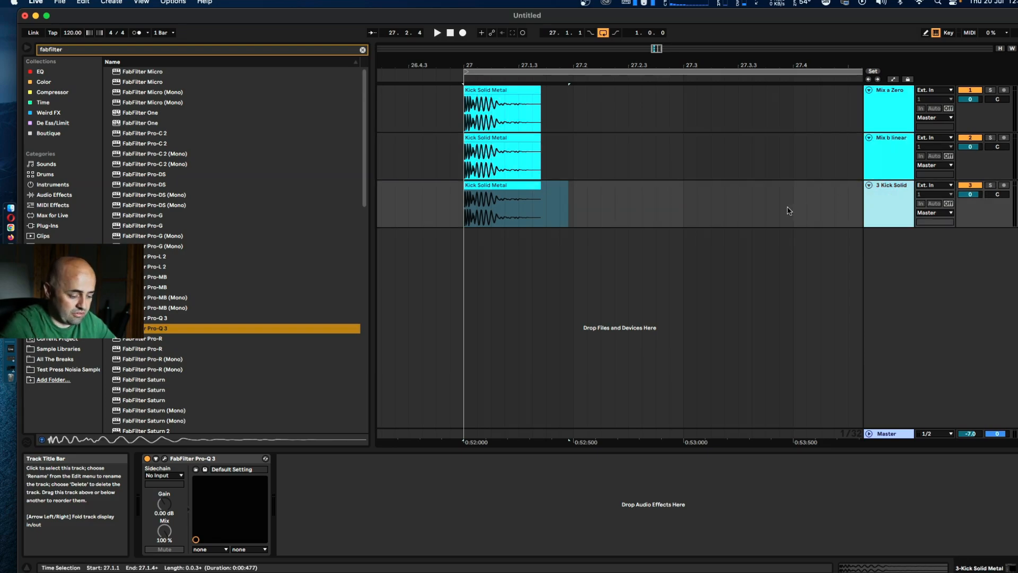
Step: Rename the third kick track Mix c nothing
key(super+r)
text(Mi)
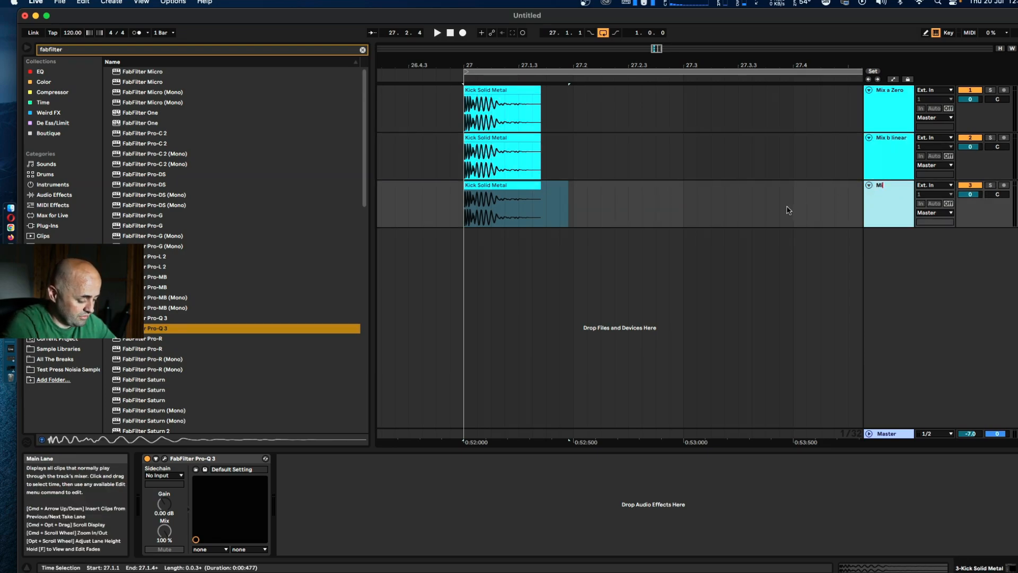
text(x c noth)
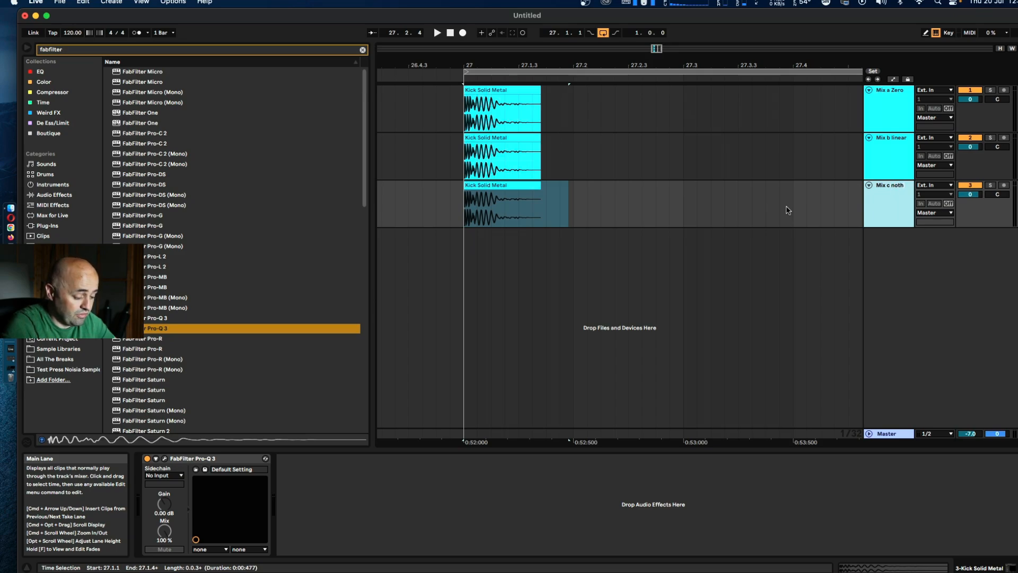
text(ing)
key(Return)
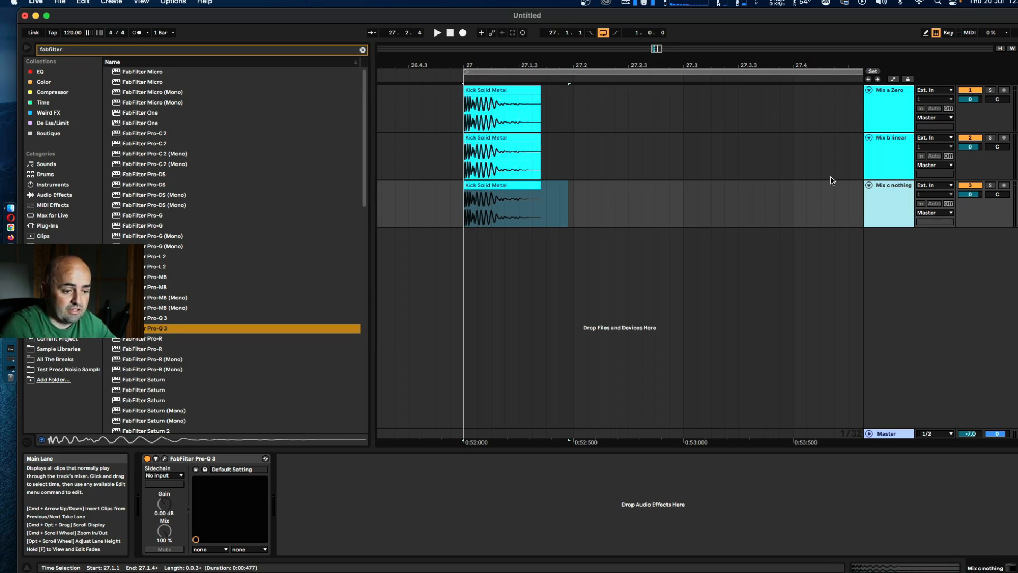
Step: Search the browser for limiter and add a Limiter after Pro-Q 3 on all three mix tracks
click(889, 109)
click(119, 51)
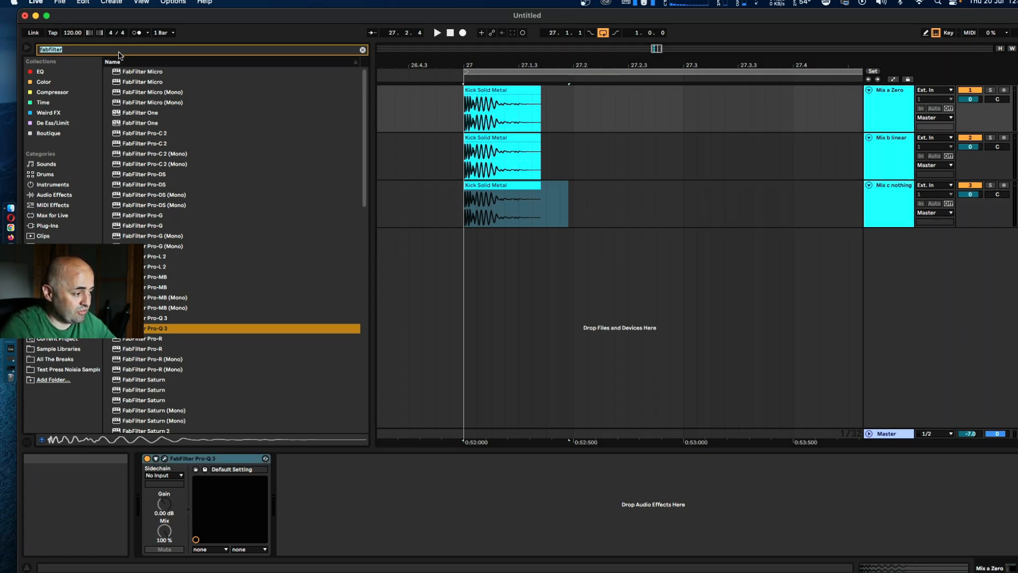
text(limiter)
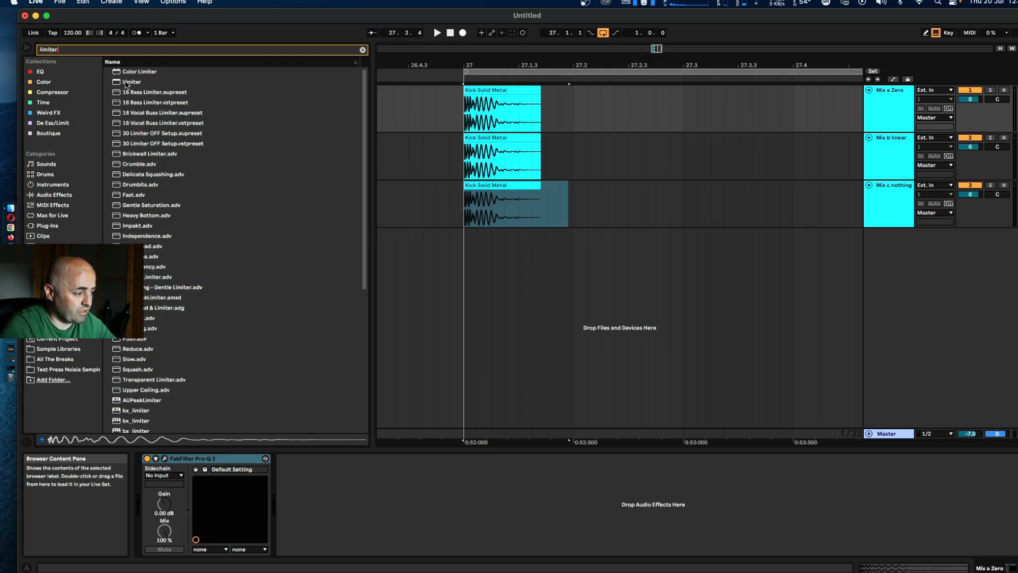
drag(133, 82, 422, 492)
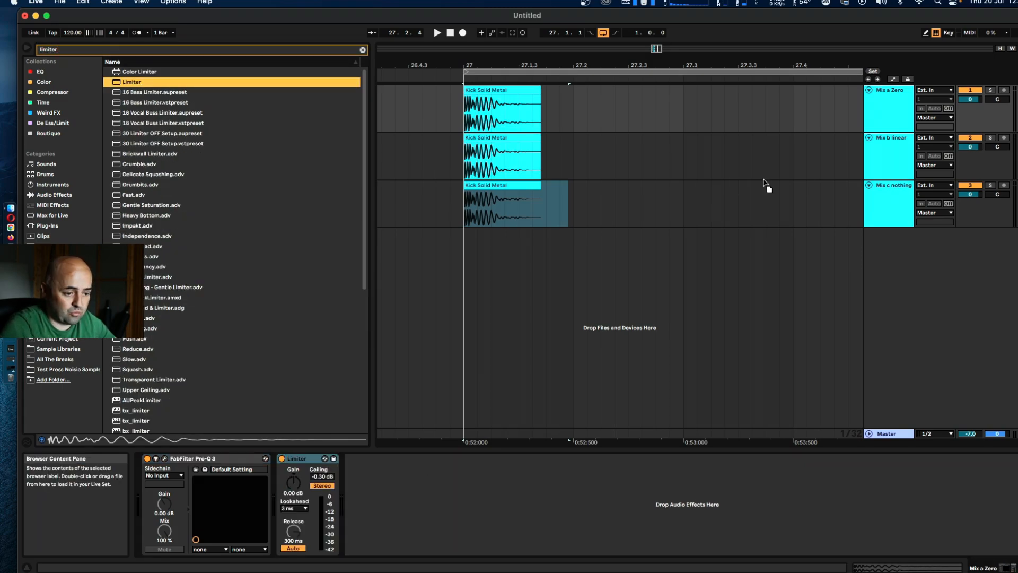
click(899, 171)
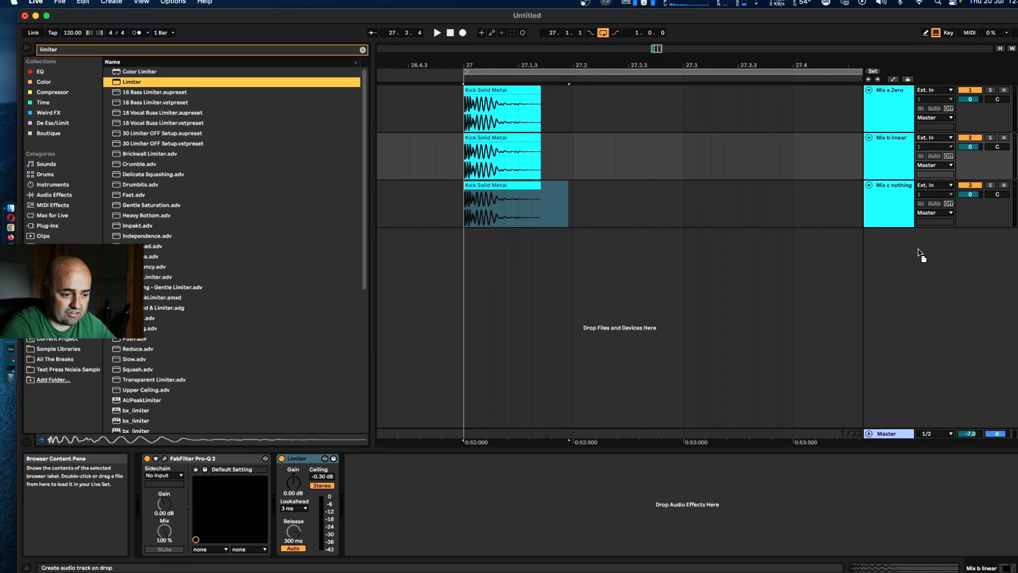
click(893, 119)
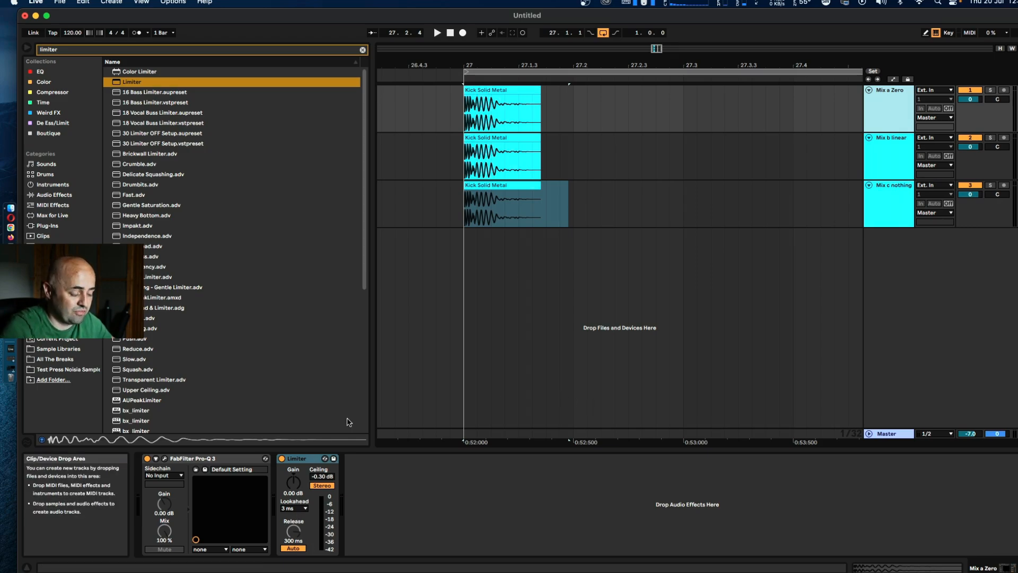
Step: Check the device chains of the Mix a Zero, Mix b linear and Mix c nothing tracks
click(888, 149)
click(889, 118)
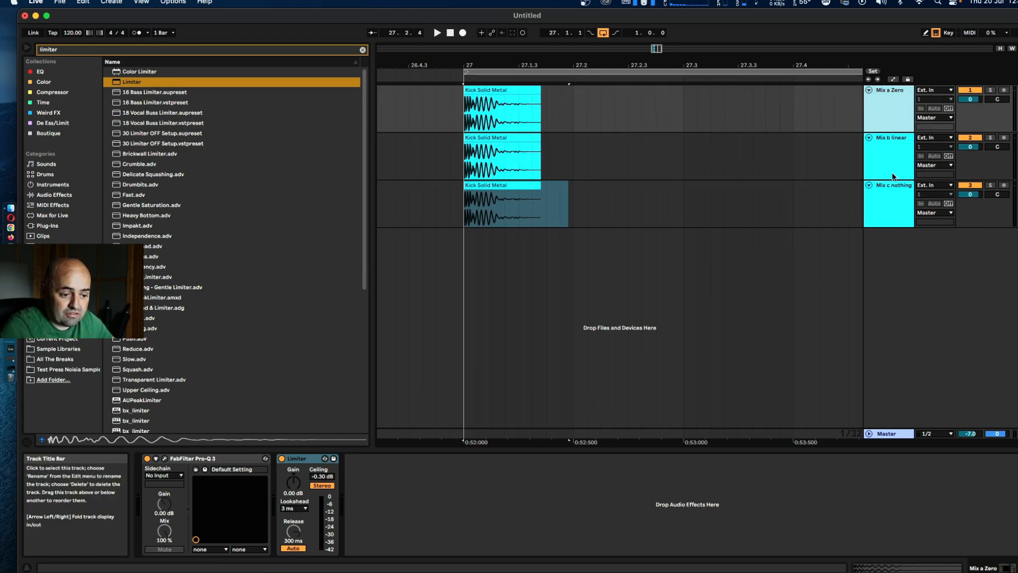
click(893, 177)
click(893, 198)
click(895, 122)
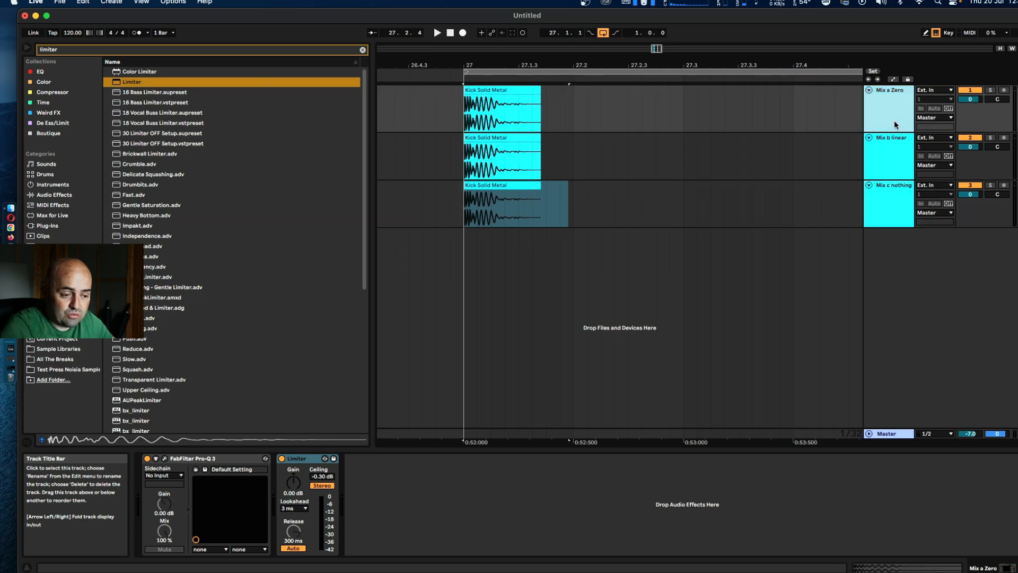
Step: Leave only Mix a Zero active, then only Mix b linear, then only Mix c nothing
click(970, 137)
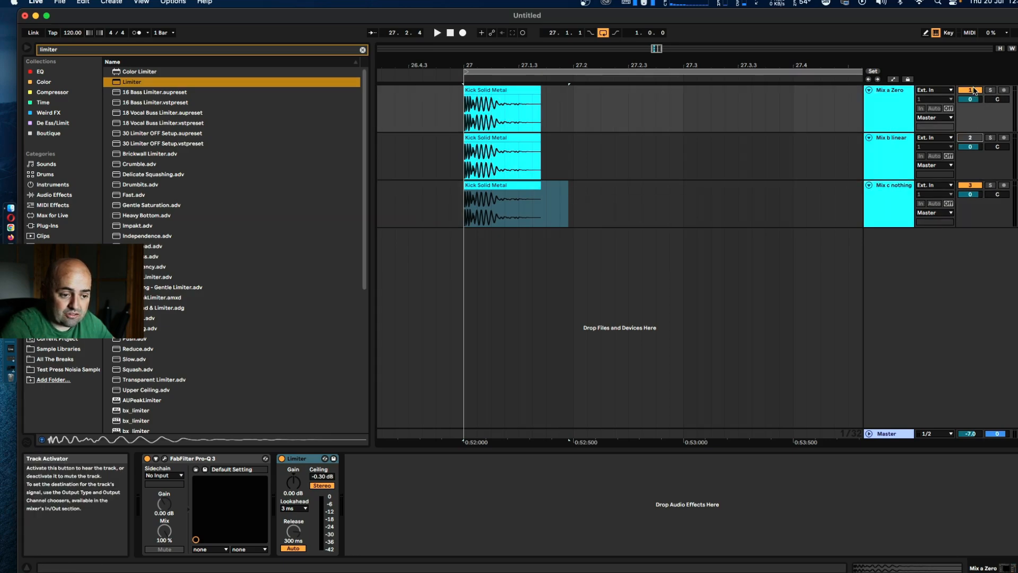
click(972, 185)
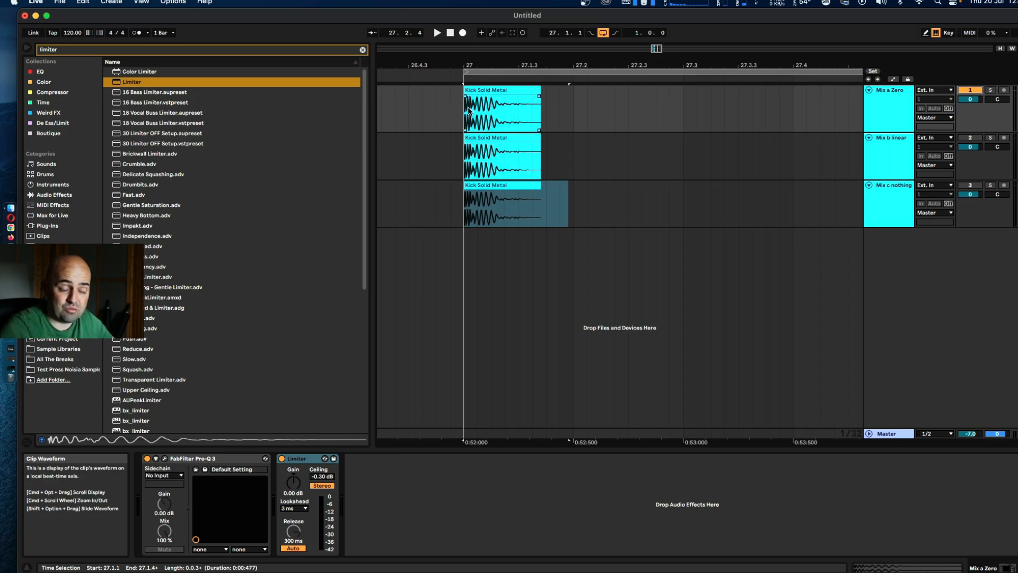
click(970, 90)
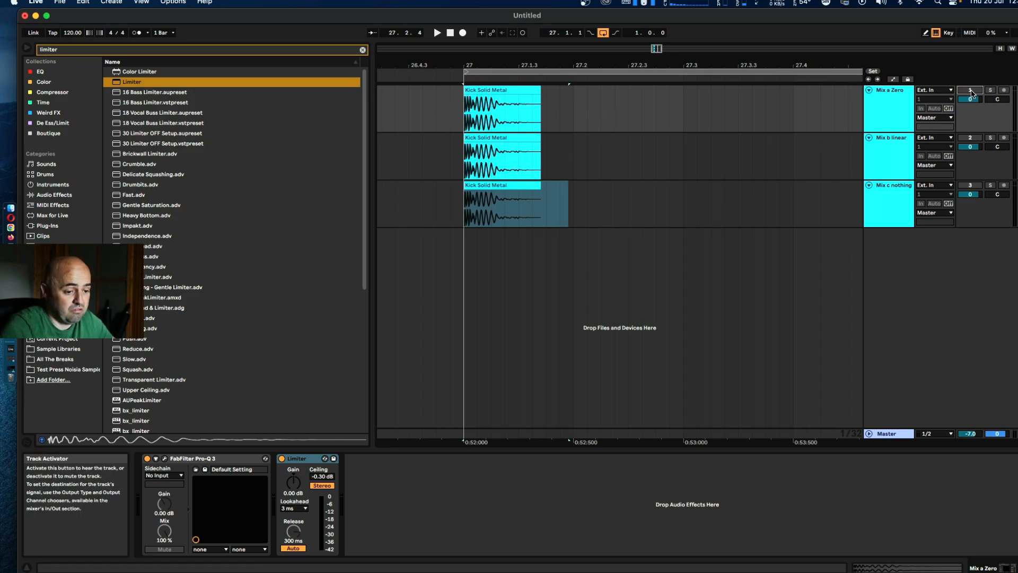
click(970, 137)
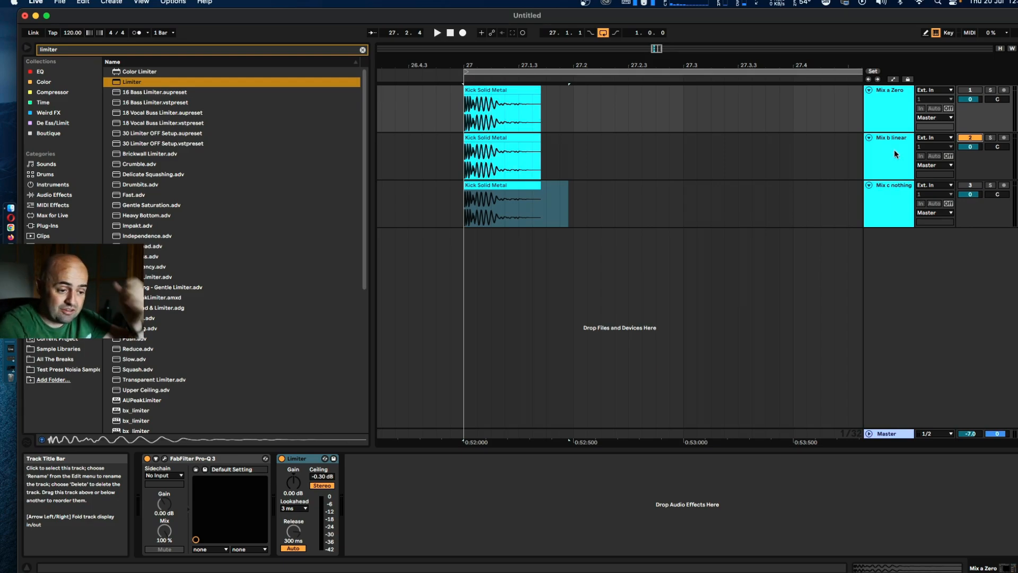
click(971, 140)
click(972, 186)
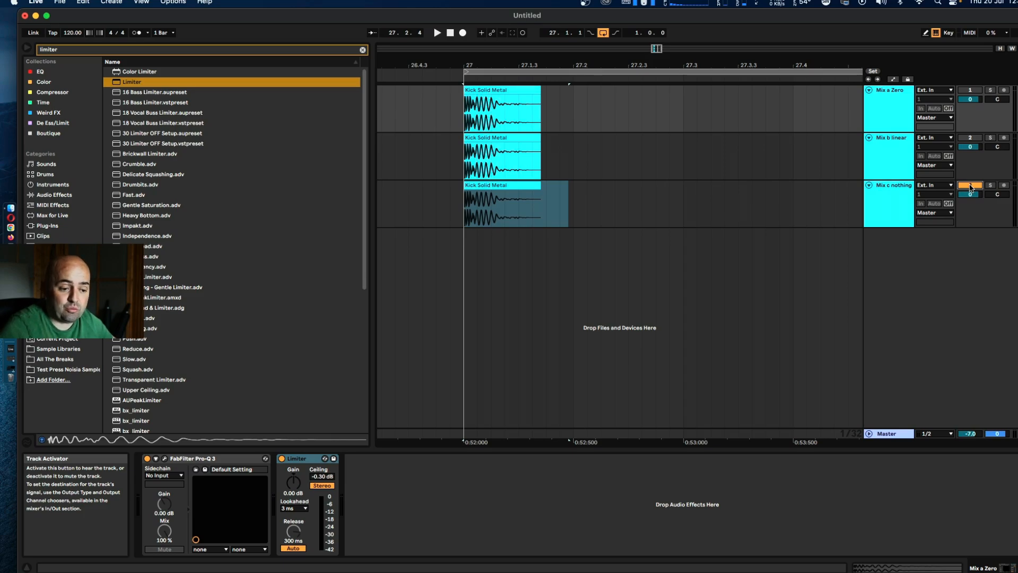
Step: Alternate the active track between Mix b linear and Mix c nothing, then reactivate all three tracks
click(971, 139)
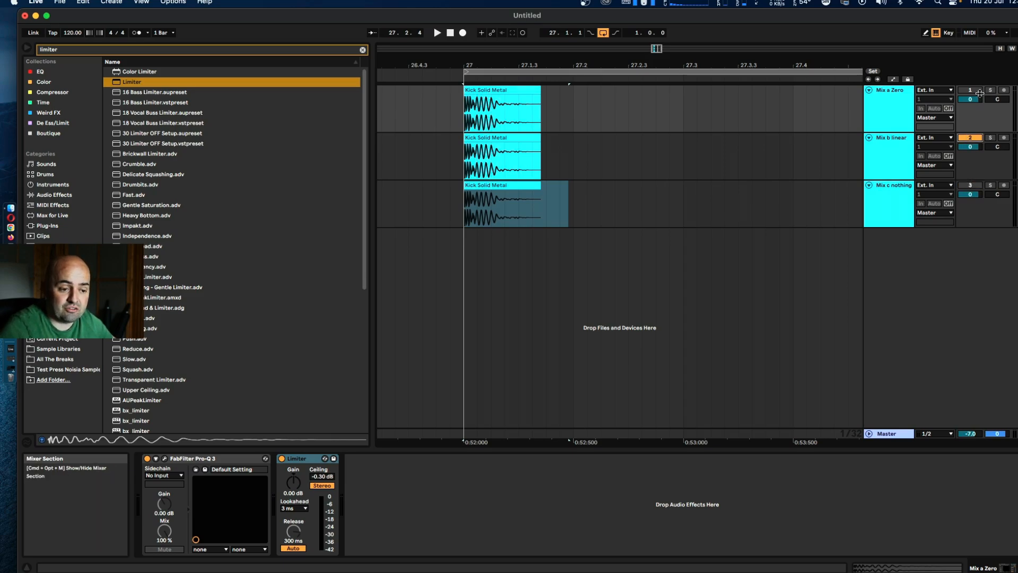
click(971, 139)
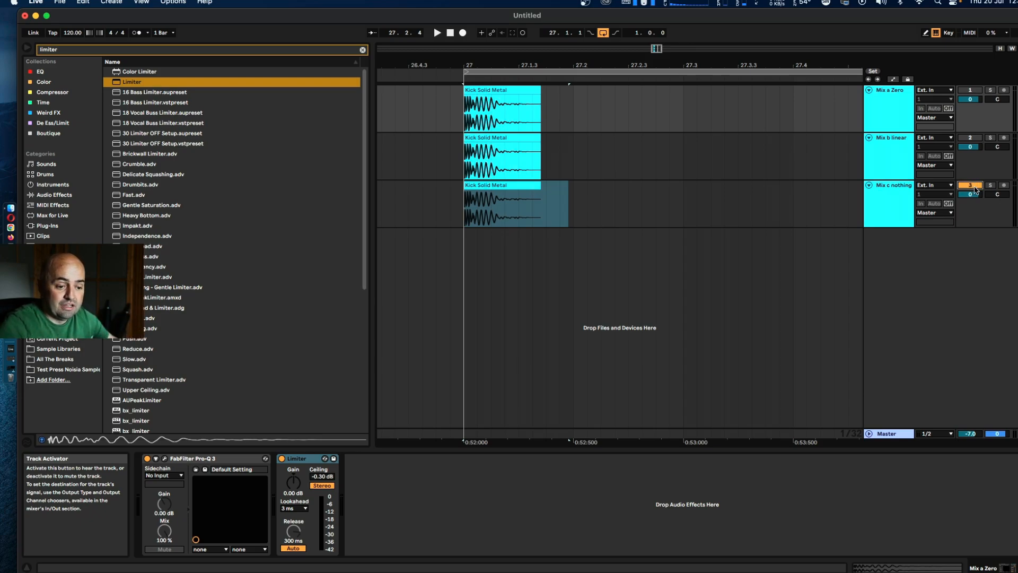
click(970, 137)
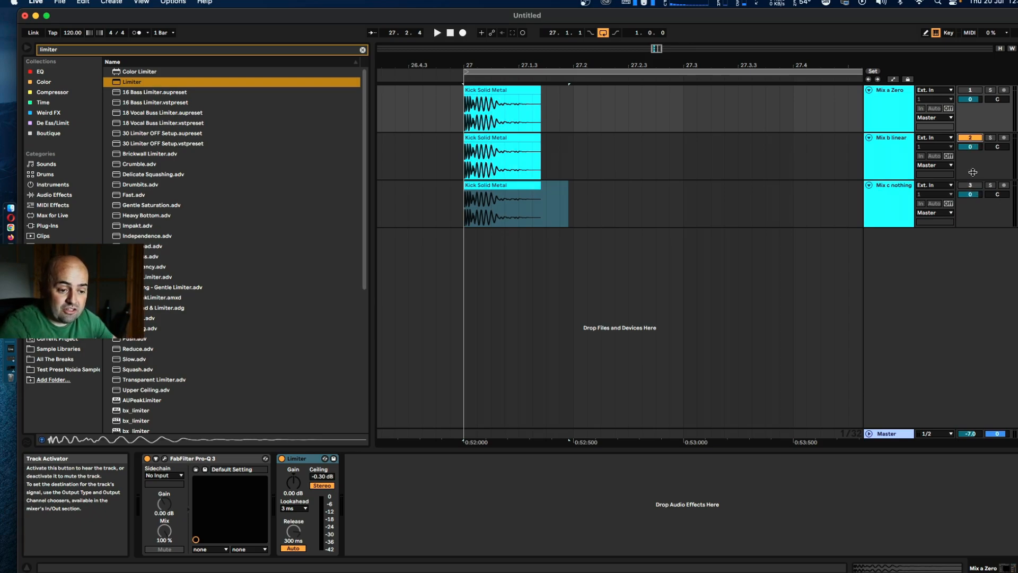
click(972, 90)
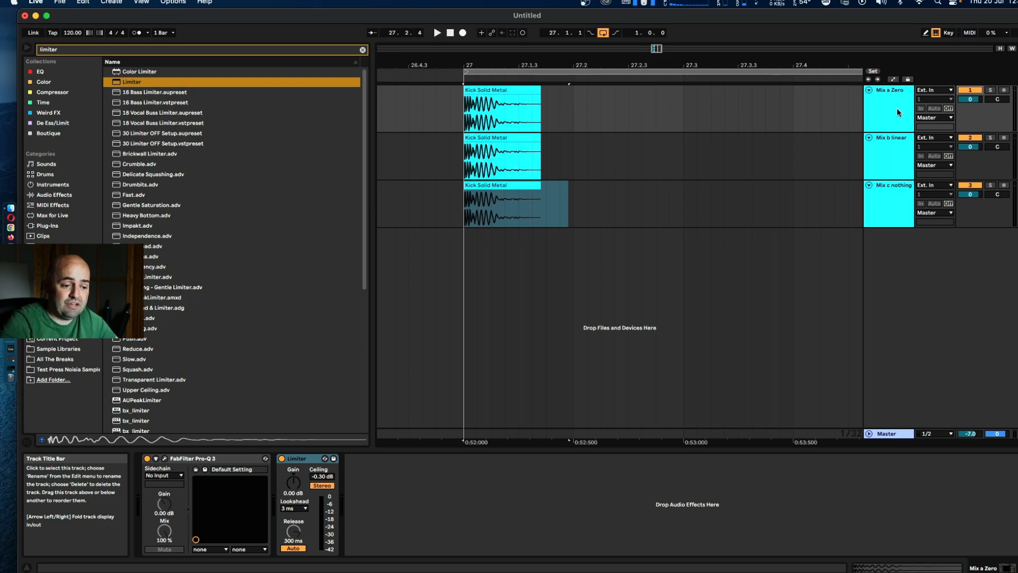
Step: Step through the three mix tracks to compare them, ending on the Pro-Q 3 device of Mix c nothing
click(888, 161)
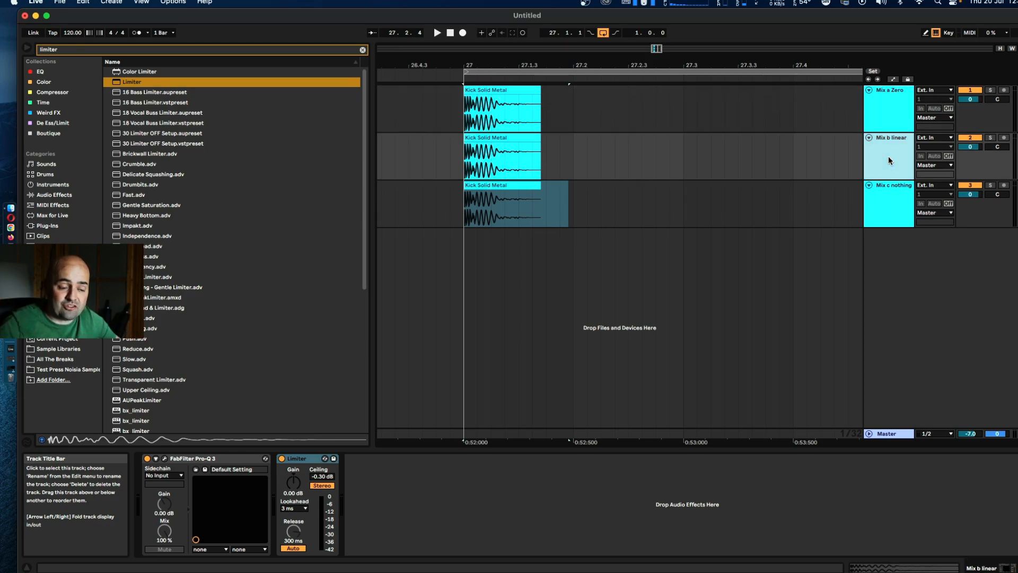
click(905, 197)
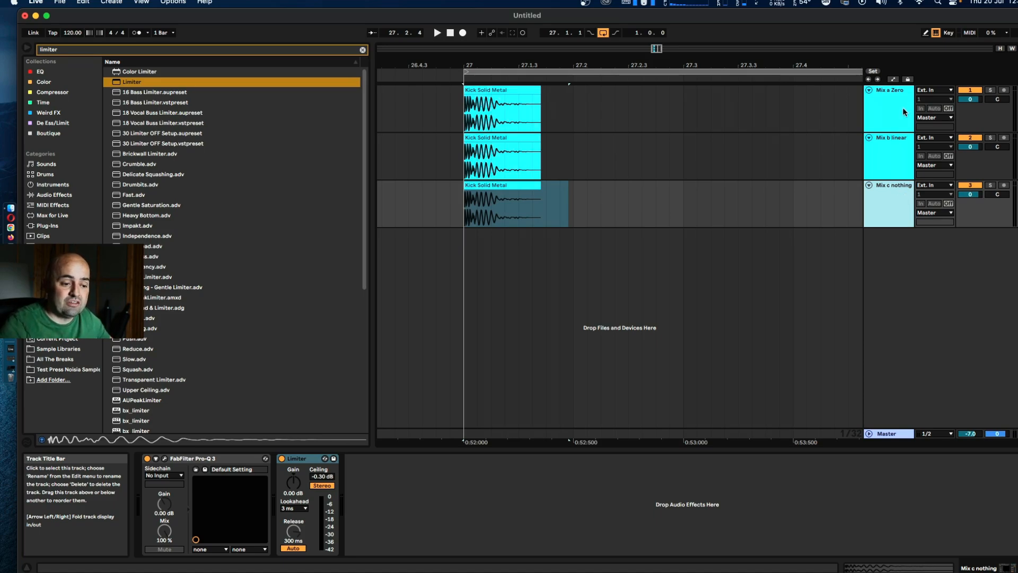
click(902, 109)
click(897, 153)
click(892, 190)
click(889, 126)
click(888, 149)
click(887, 187)
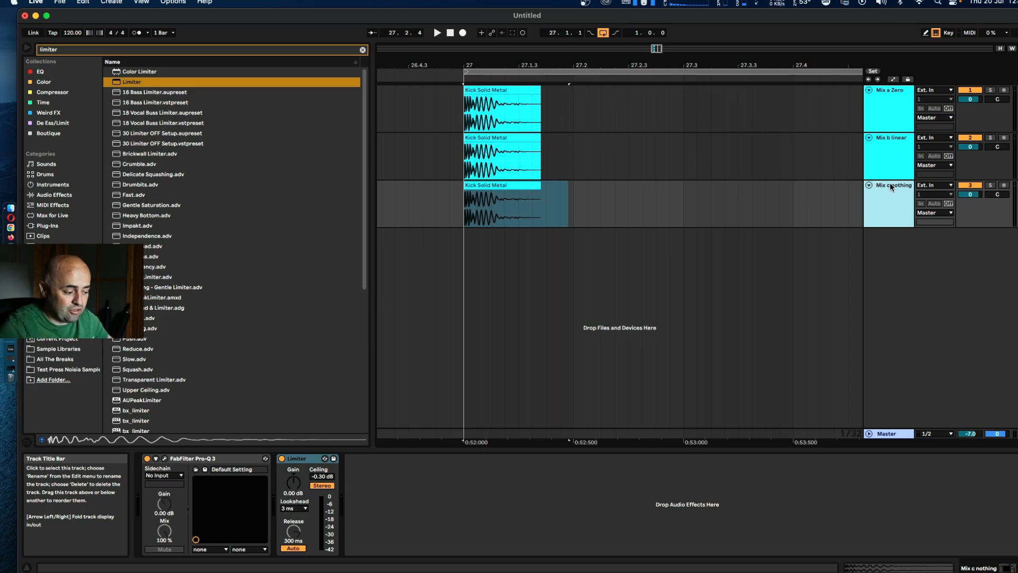
click(256, 458)
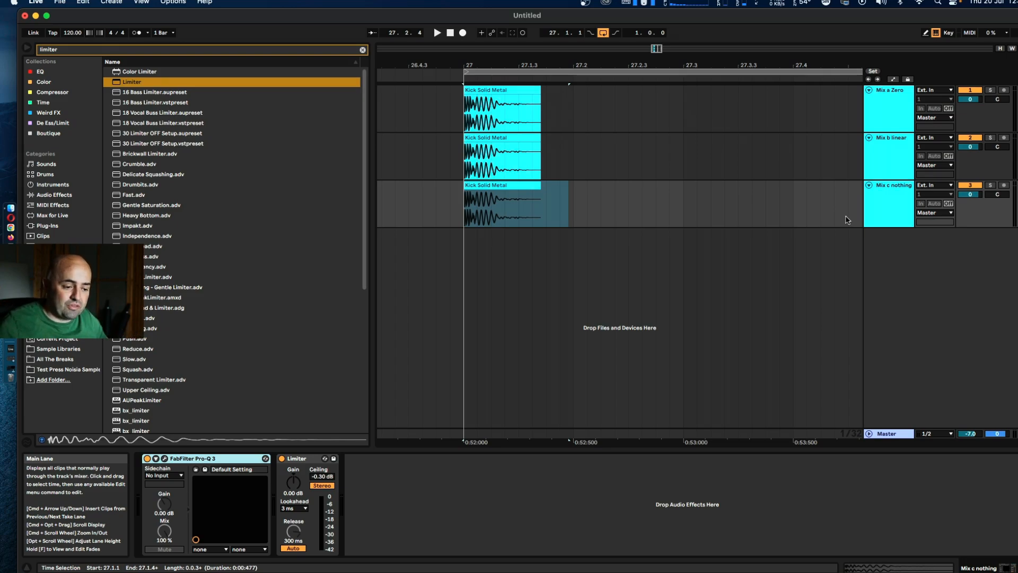
Step: Delete the Mix b linear and Mix a Zero tracks
click(887, 199)
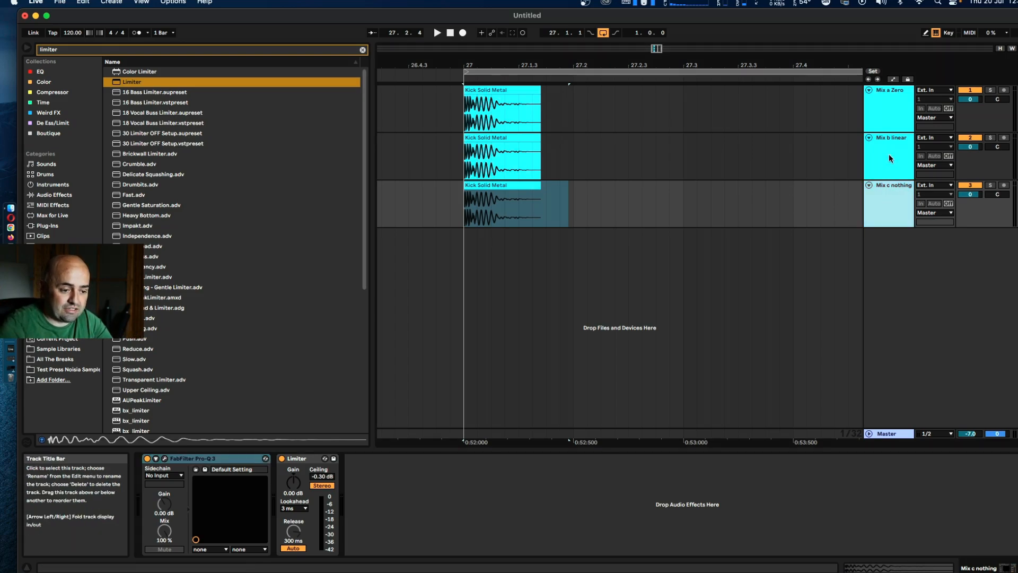
click(889, 154)
key(Delete)
click(895, 123)
key(Delete)
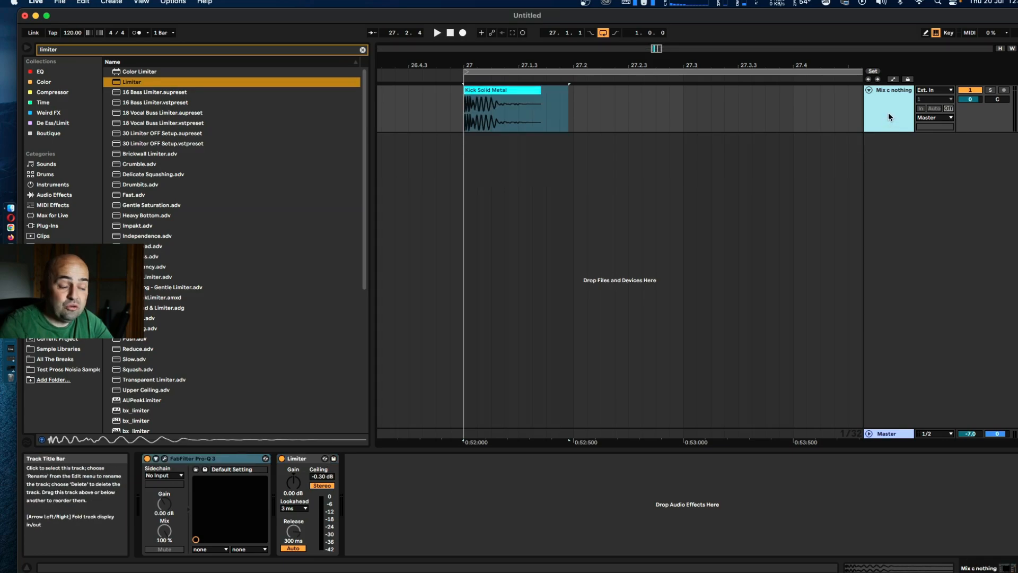
Step: Remove Pro-Q 3 and the Limiter from the Mix c nothing track
click(165, 459)
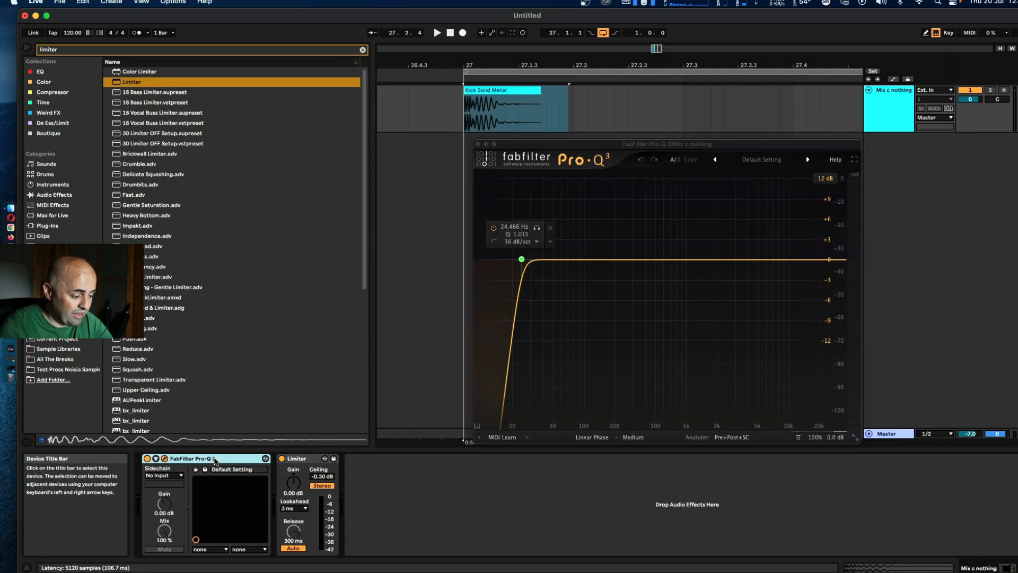
key(Delete)
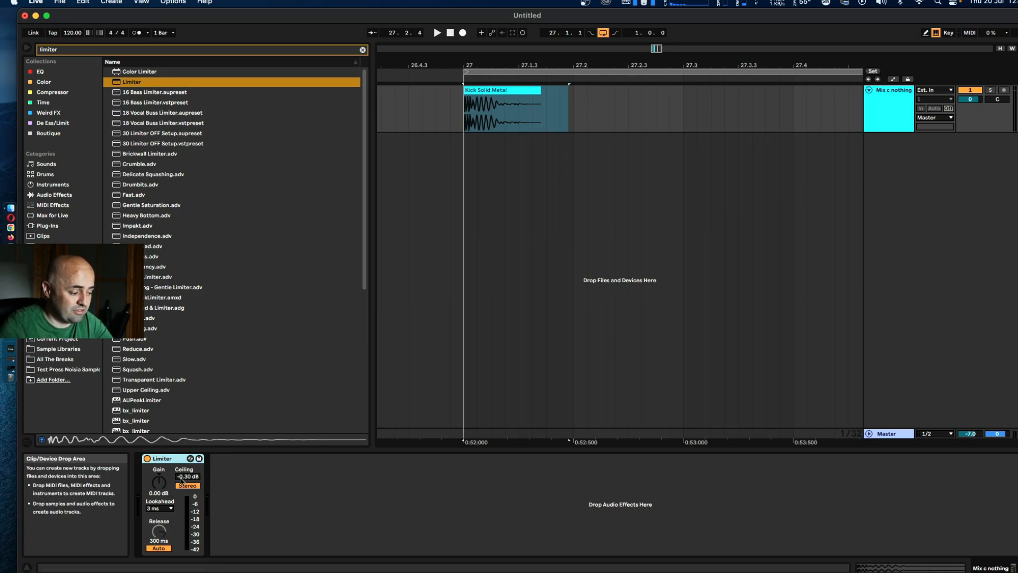
key(Delete)
Step: Insert a MIDI track with Operator below Mix c nothing and switch oscillator A to fixed frequency
right_click(869, 172)
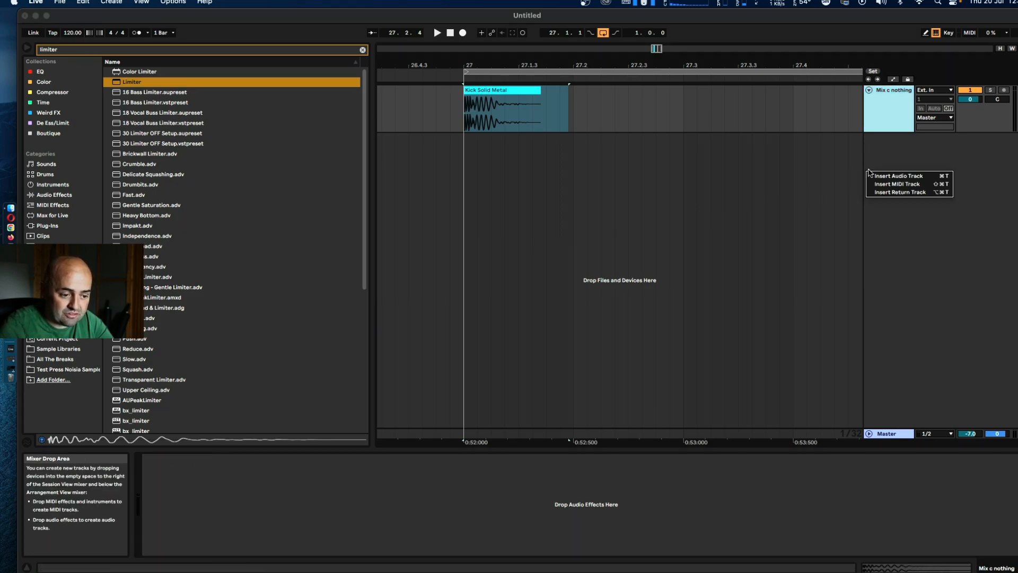
click(883, 184)
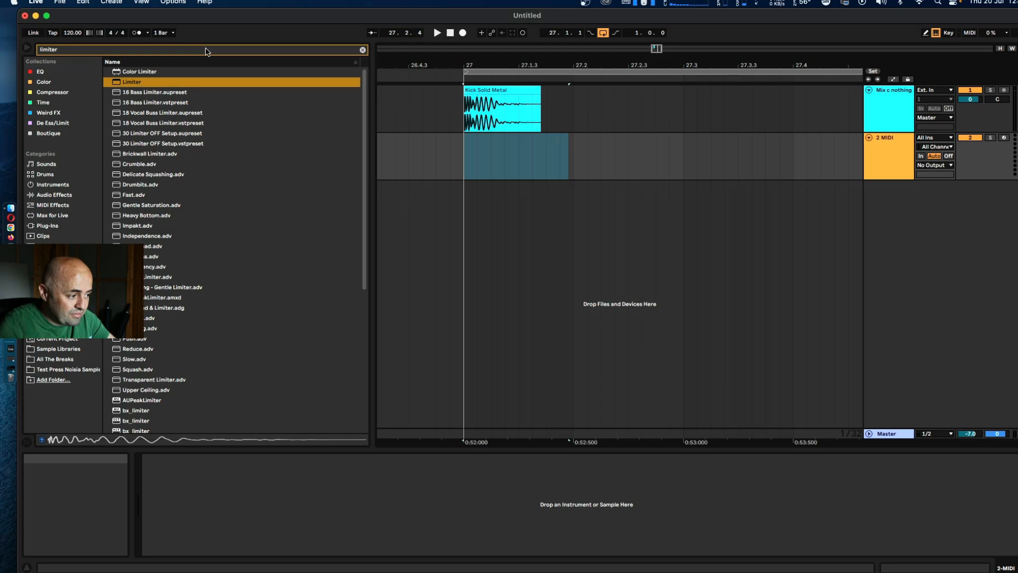
text(oper)
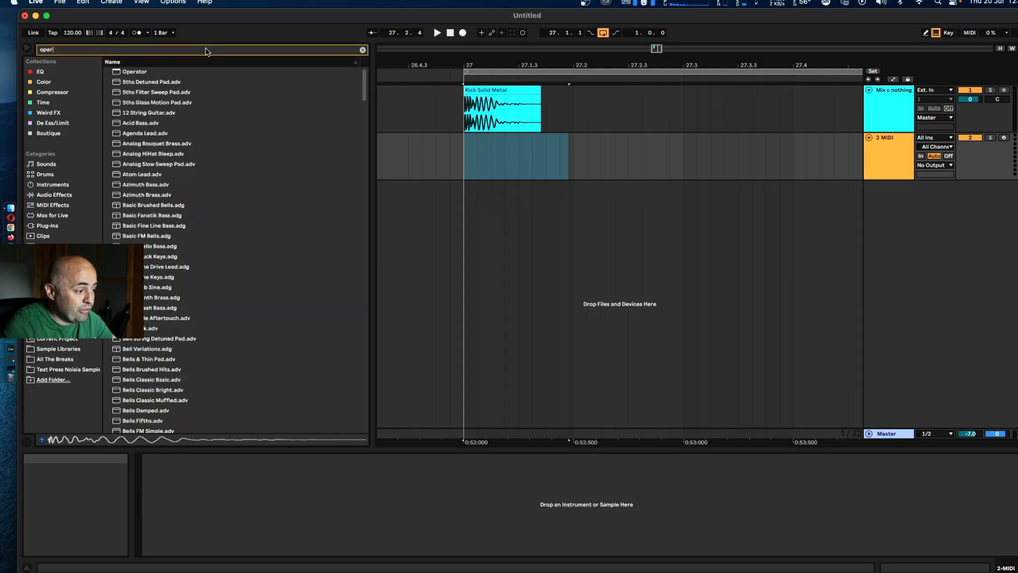
drag(135, 72, 477, 154)
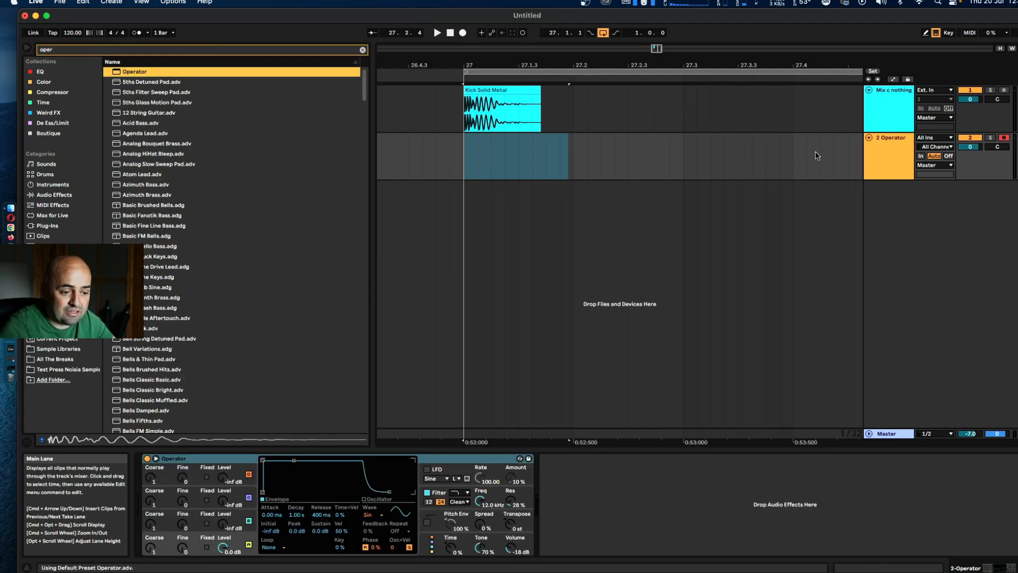
click(207, 548)
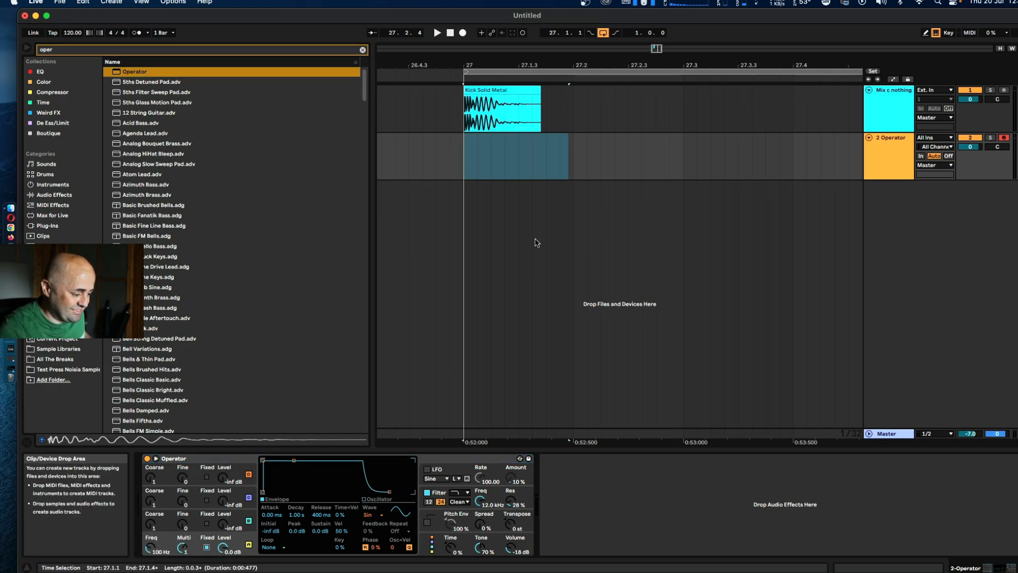
Step: Add EQ Eight after Operator and open its enlarged frequency display
click(205, 458)
key(super+f)
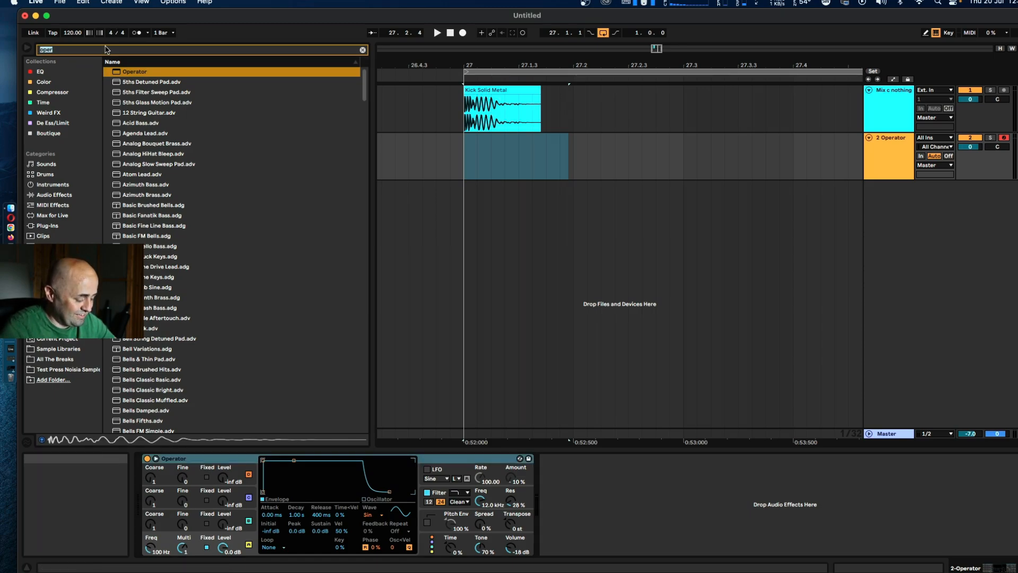
text(eq)
drag(124, 84, 723, 527)
click(553, 459)
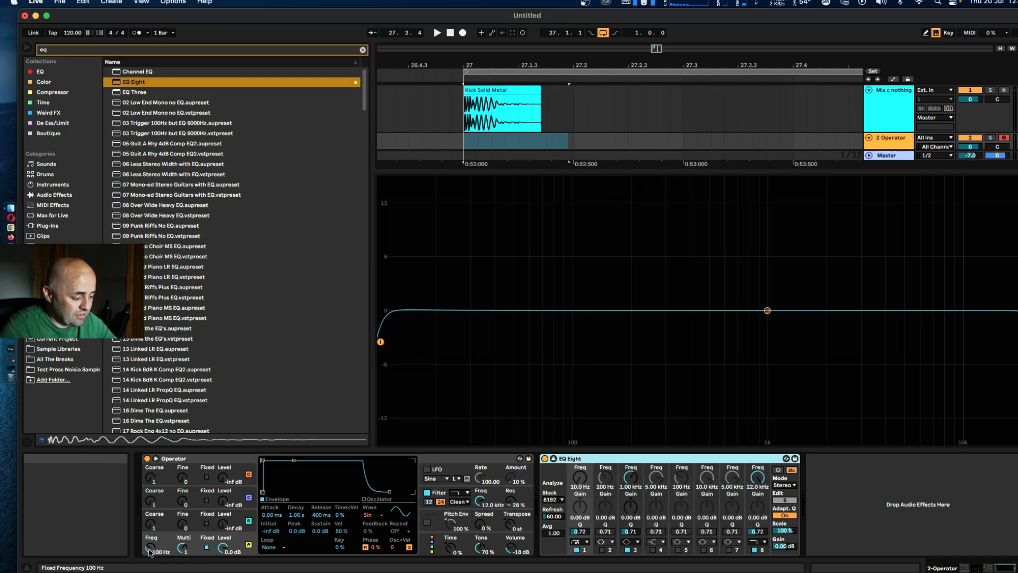
Step: Set oscillator A's fixed frequency to 175 Hz, and give EQ Eight a global gain of -12 dB with all filter bands off
drag(151, 548, 150, 543)
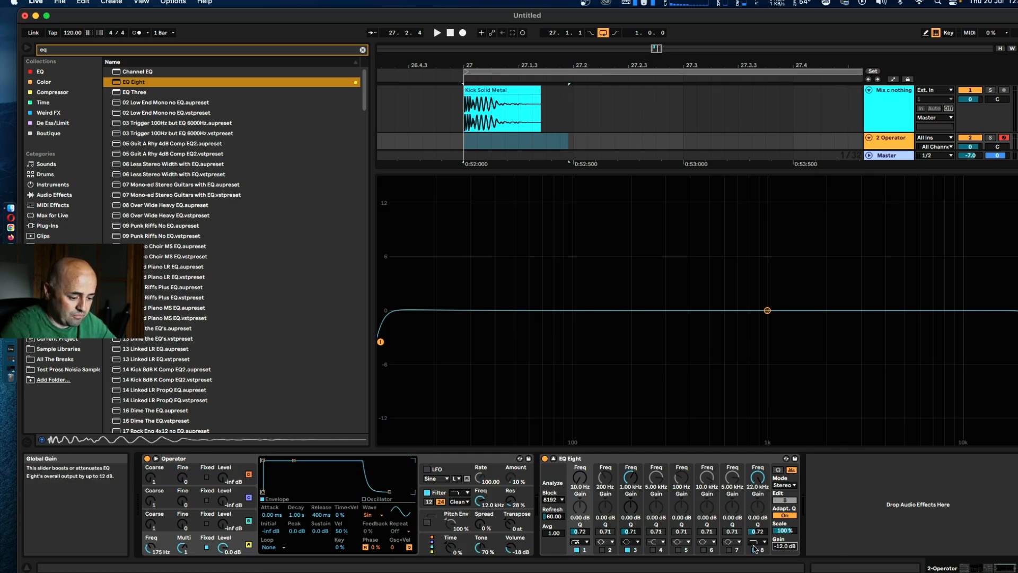
click(226, 458)
click(577, 550)
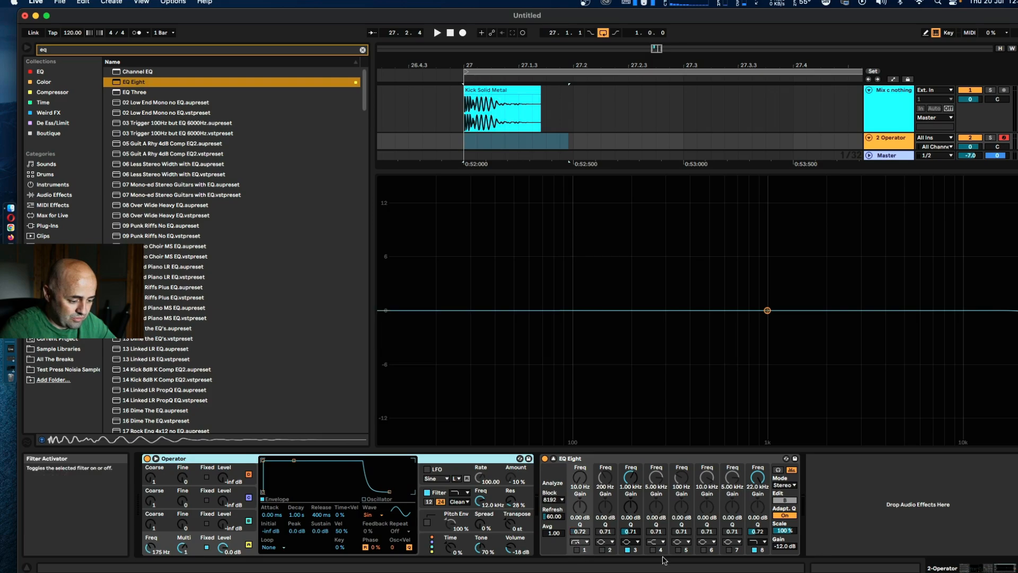
click(626, 549)
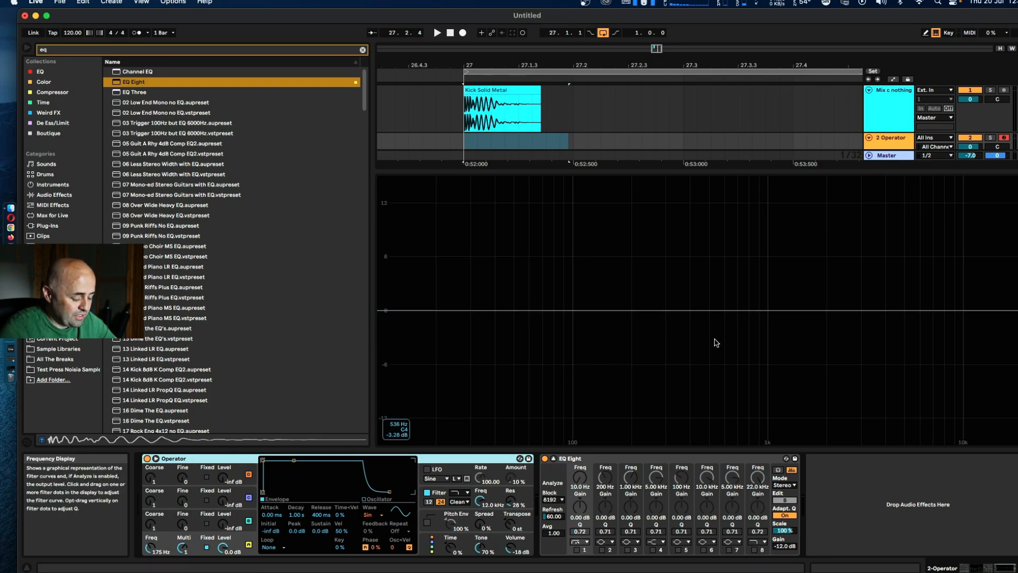
Step: Play test notes while sweeping oscillator A's fixed frequency upward, and settle it at 50 Hz
key(a)
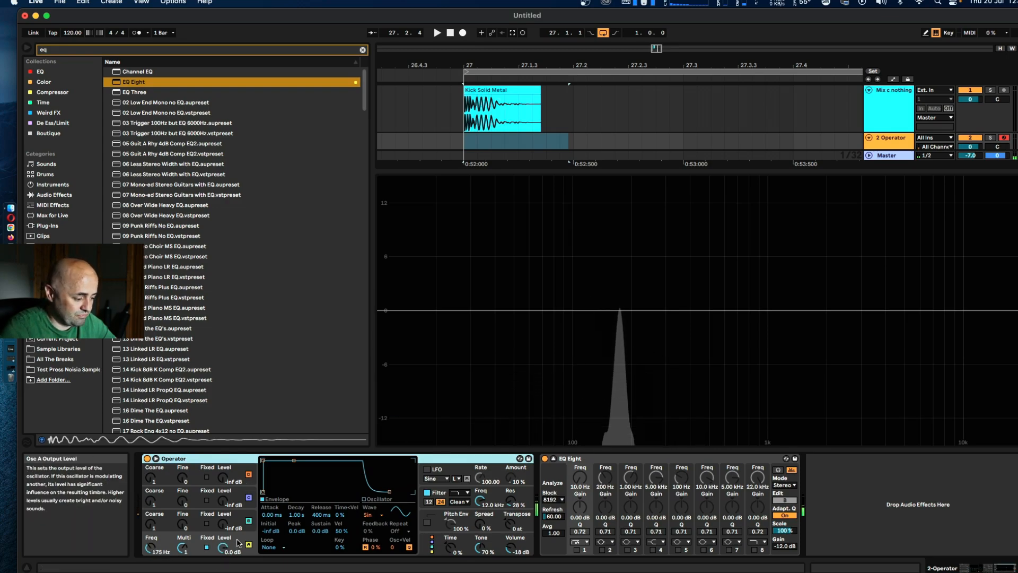
key(a)
drag(151, 548, 151, 510)
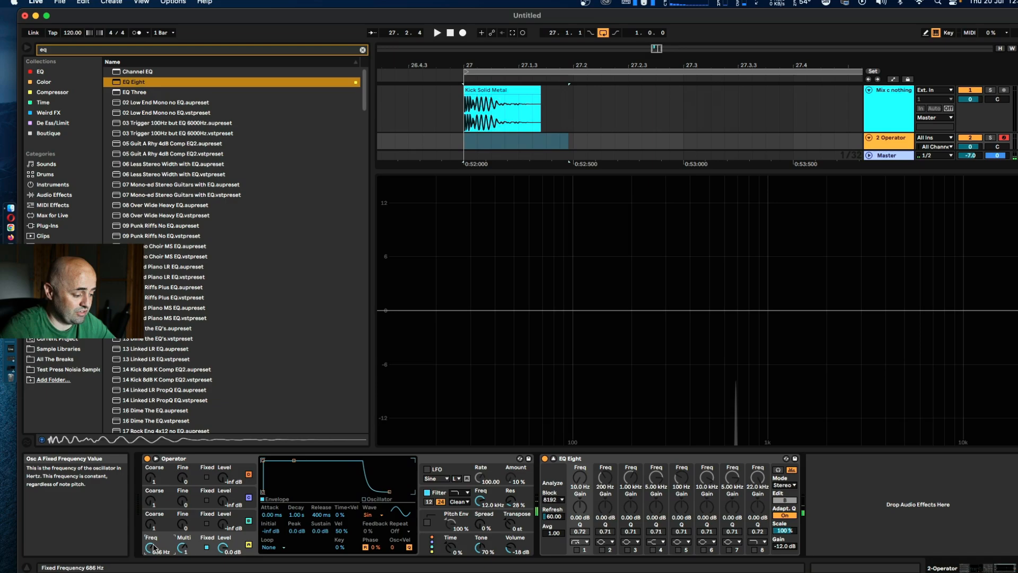
text(50)
key(Return)
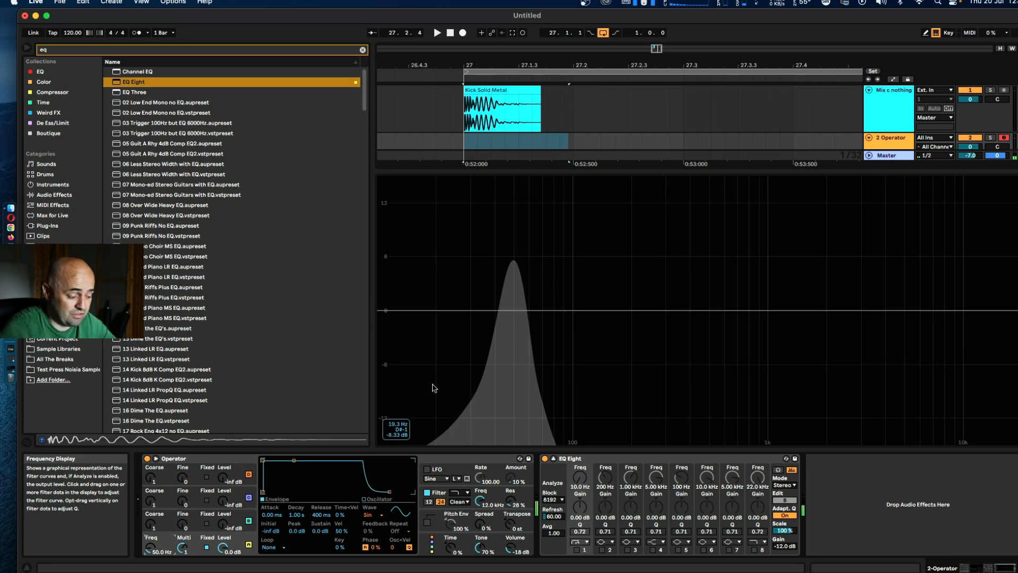
drag(153, 552, 152, 567)
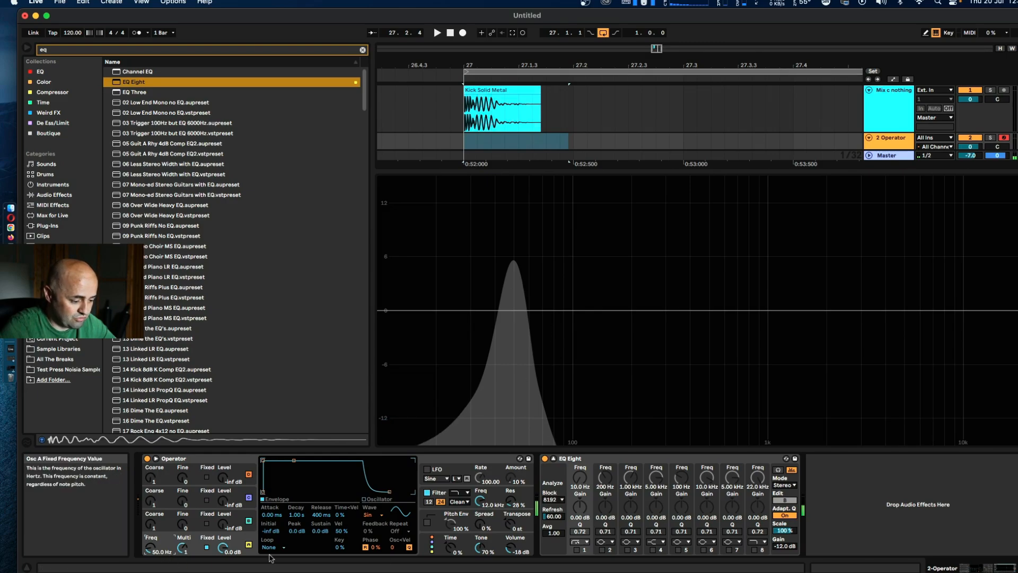
Step: Switch on EQ Eight's band 3 as a notch filter at 50 Hz with a Q of 18
click(627, 550)
text(50)
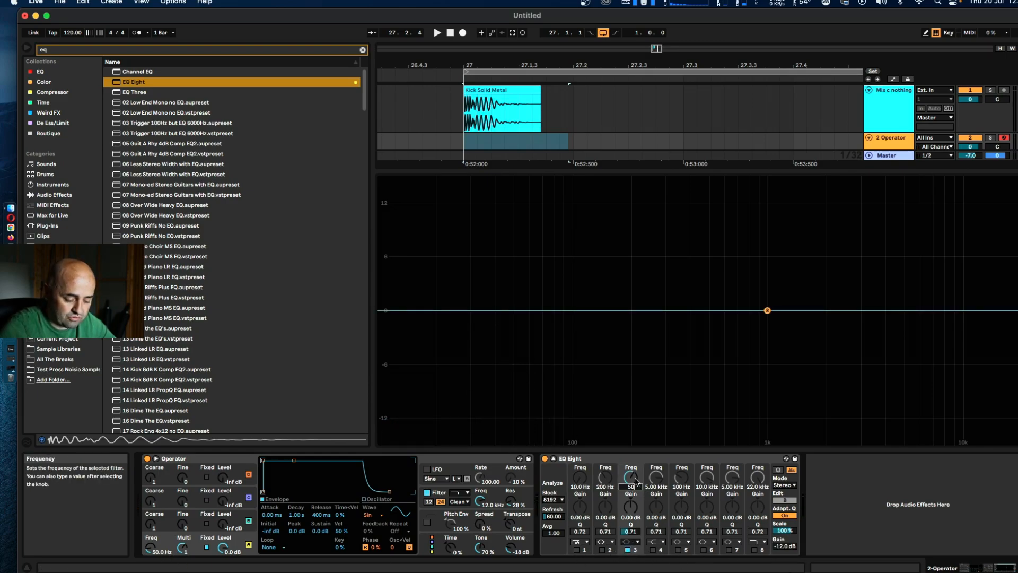
key(Return)
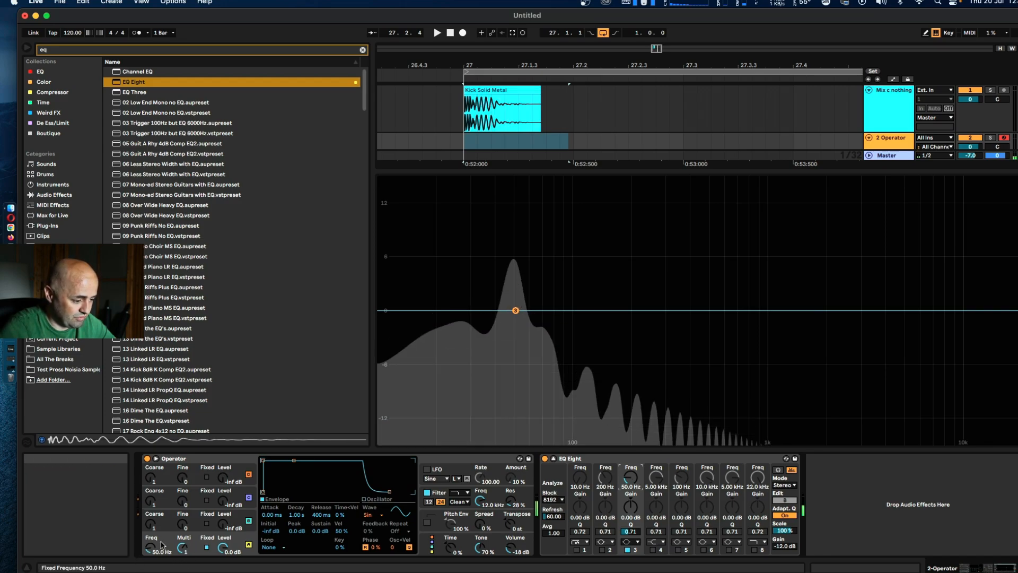
click(638, 541)
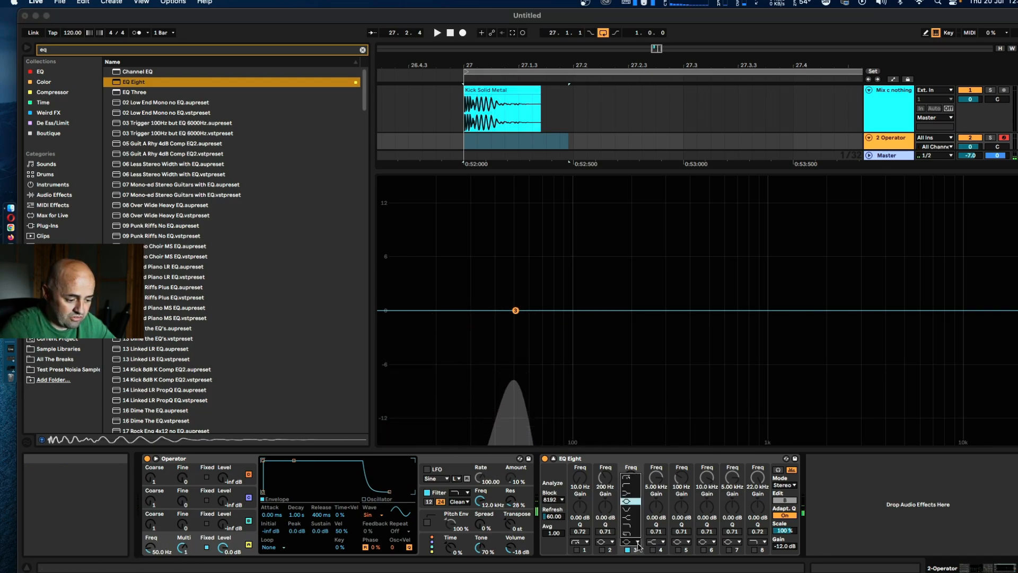
click(628, 509)
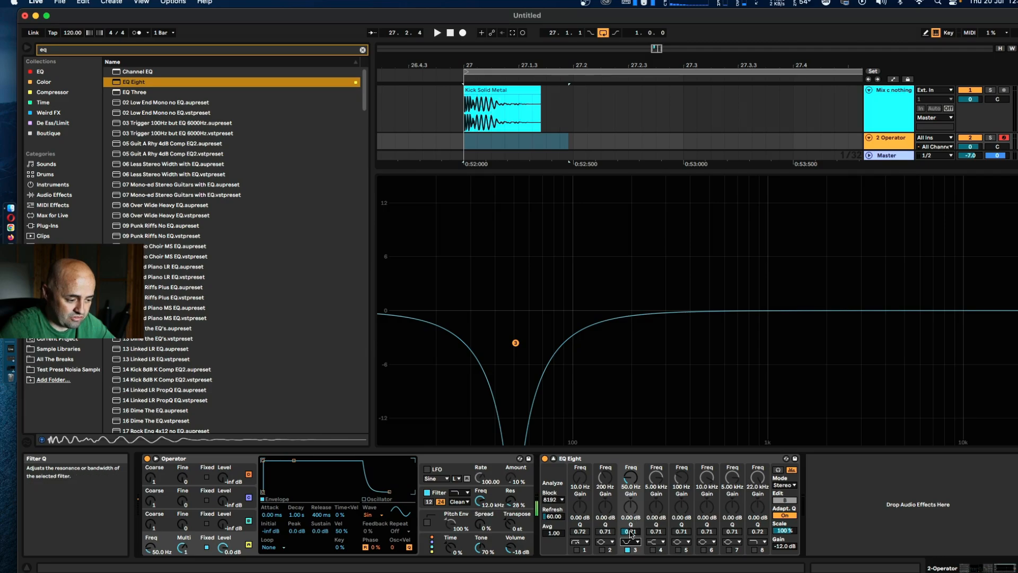
drag(630, 533, 630, 477)
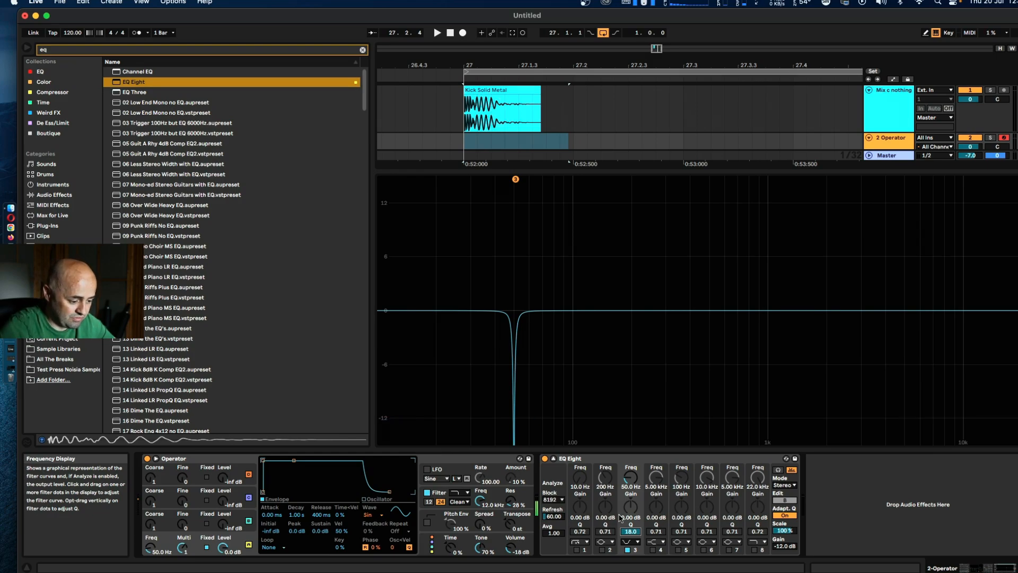
Step: Switch off EQ Eight's band 3 and lower oscillator A's fixed frequency to 33.8 Hz while watching the enlarged spectrum
click(628, 550)
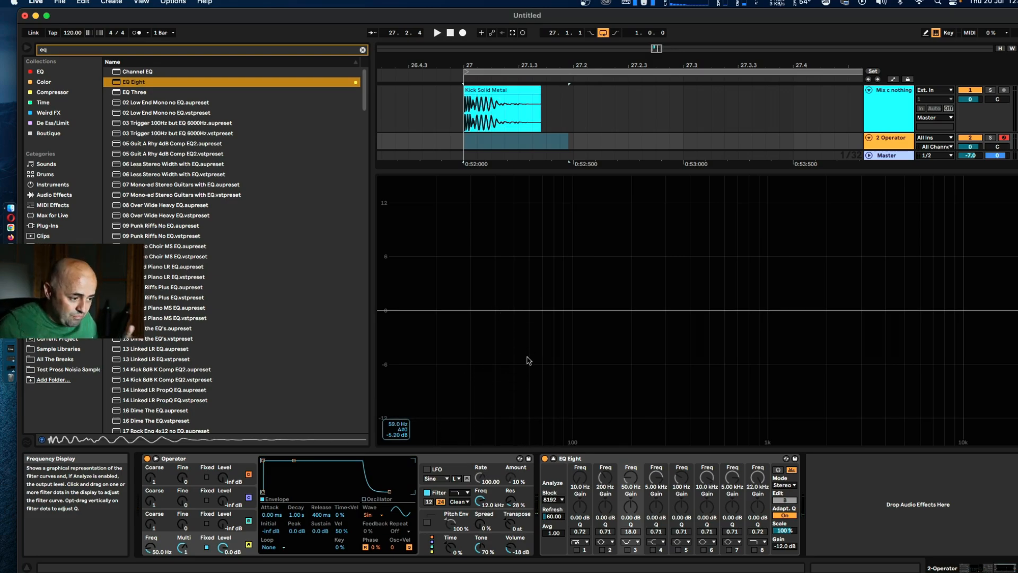
click(555, 459)
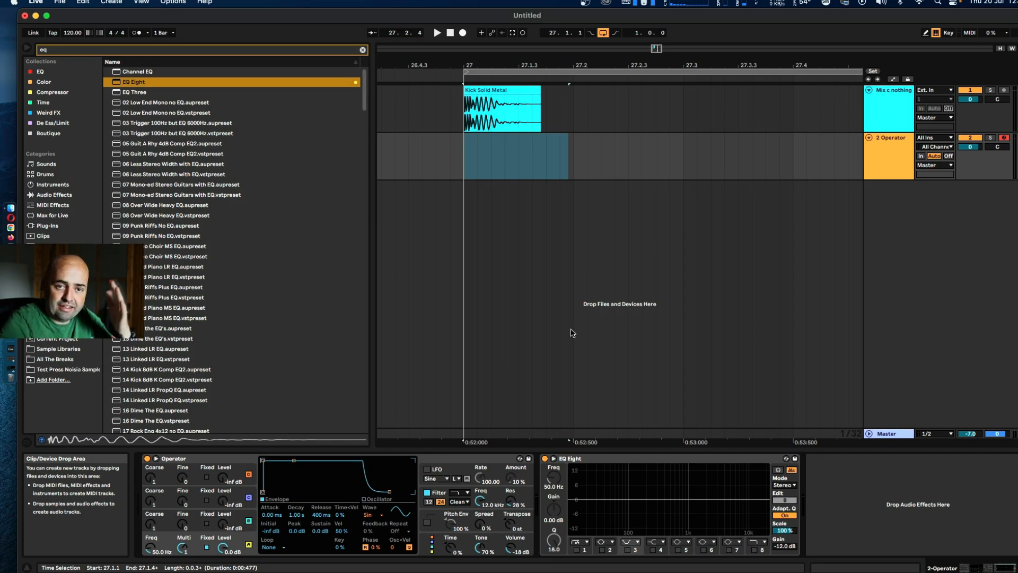
click(555, 460)
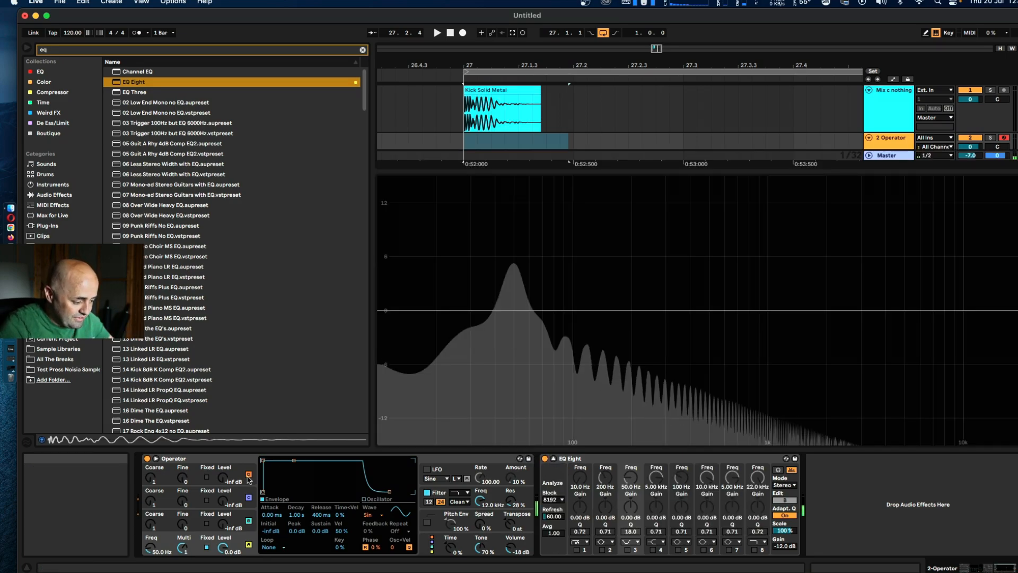
drag(151, 548, 151, 558)
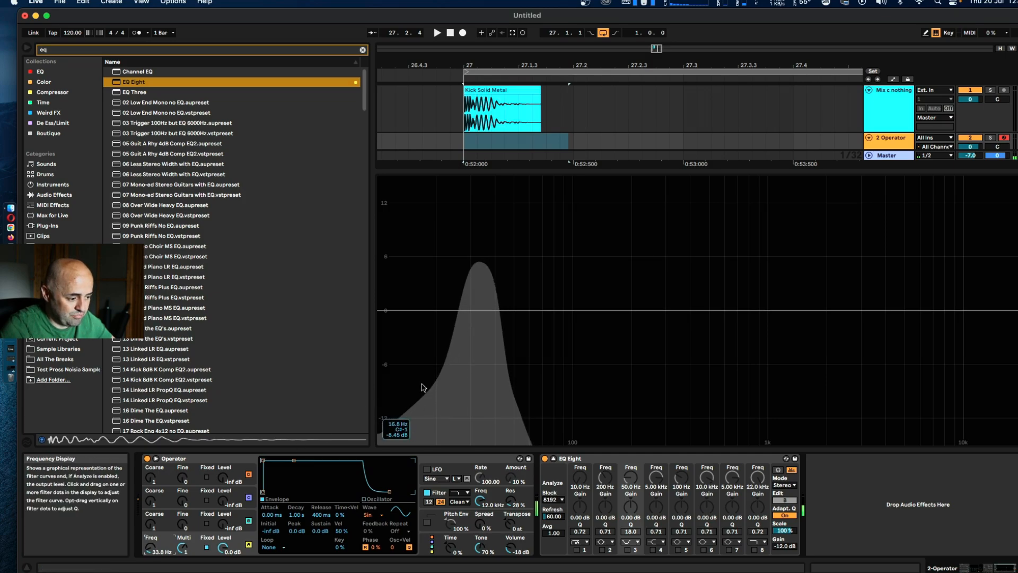
Step: Replace EQ Eight with FabFilter Pro-Q 3 after Operator and raise oscillator A's fixed frequency to 48 Hz
click(624, 458)
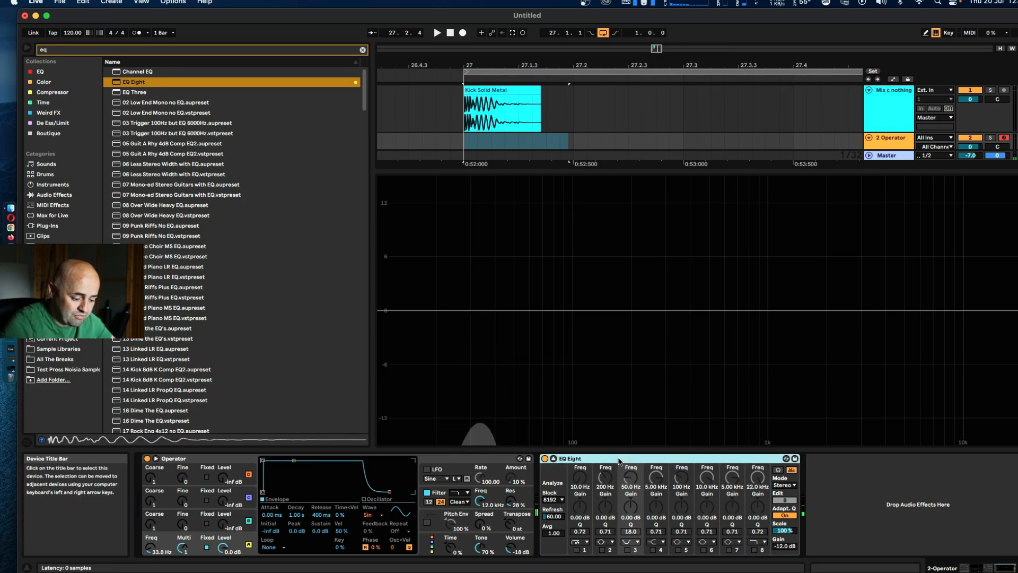
key(BackSpace)
click(236, 53)
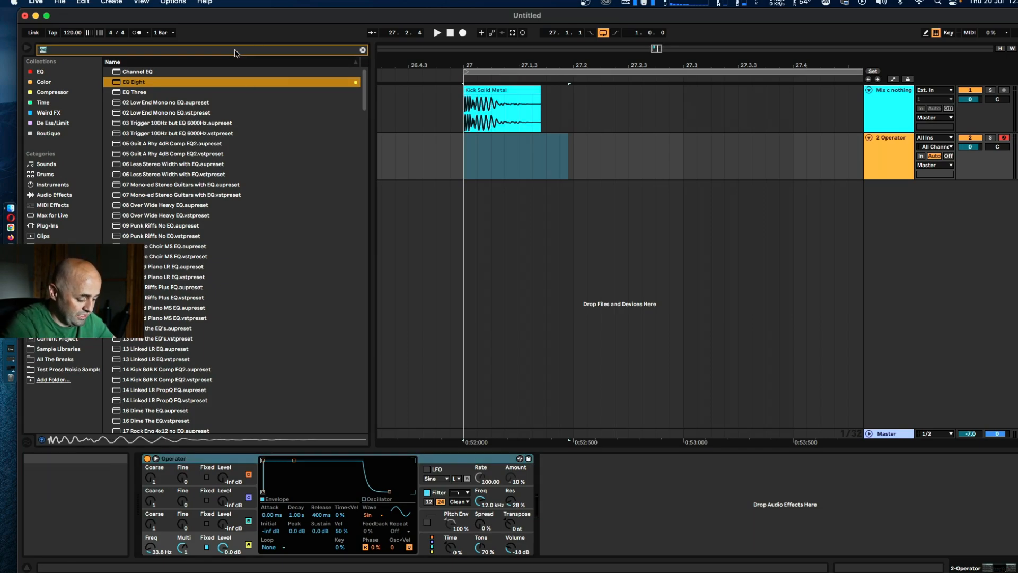
text(fabfilter)
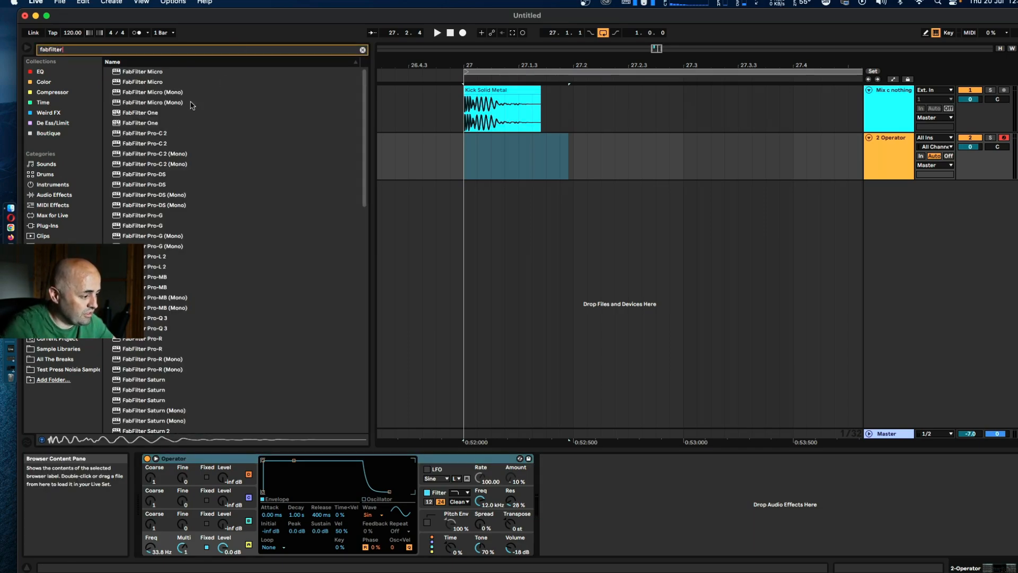
drag(160, 328, 605, 472)
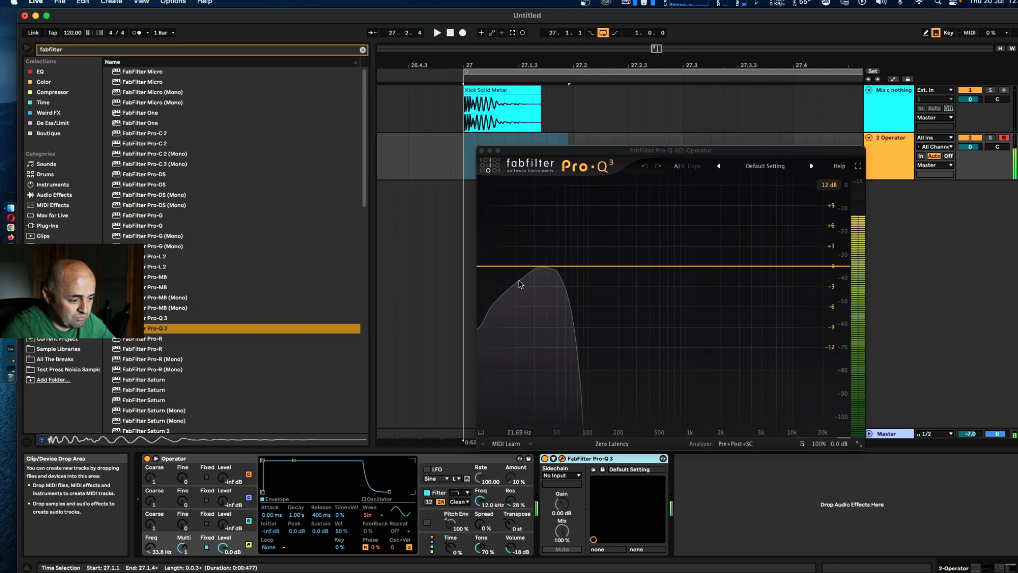
drag(150, 552, 150, 539)
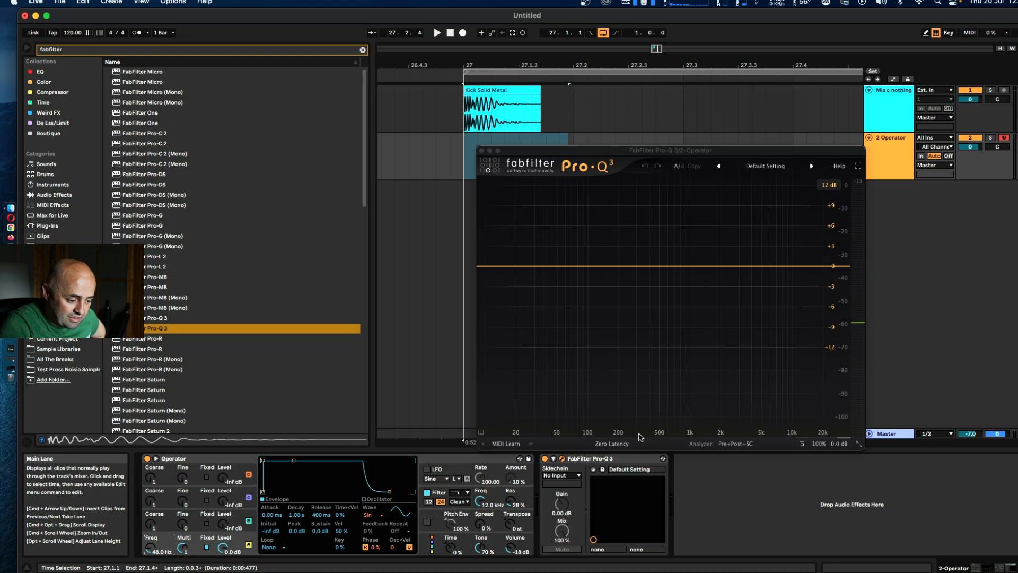
Step: Remove Pro-Q 3 from the Operator track and delete that track
click(613, 459)
key(Delete)
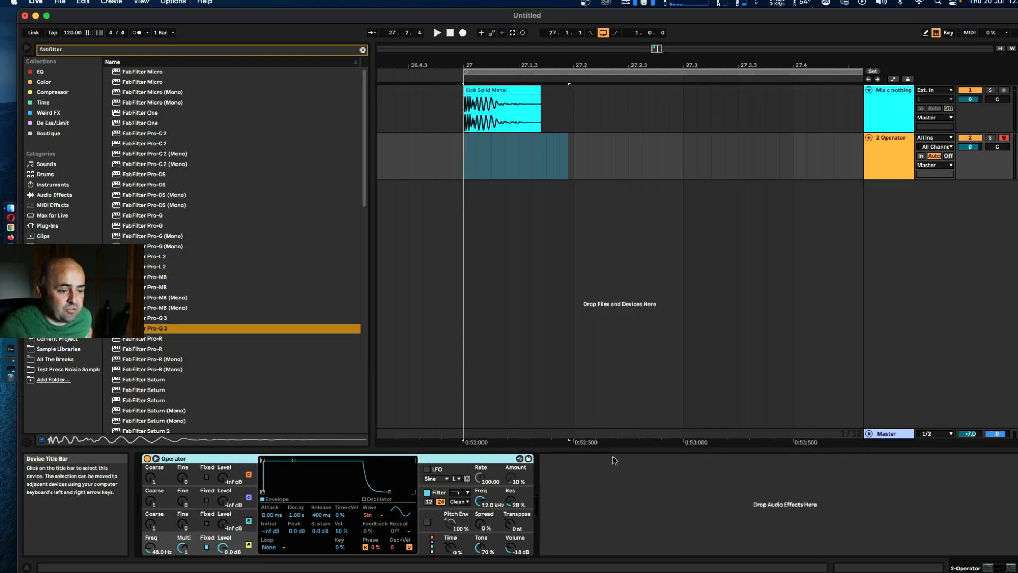
click(874, 154)
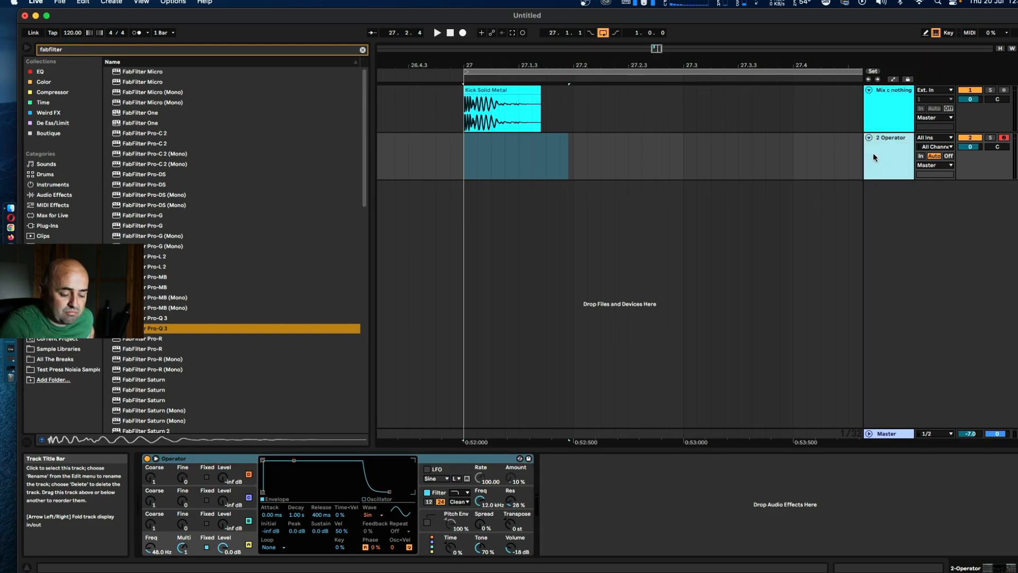
key(Delete)
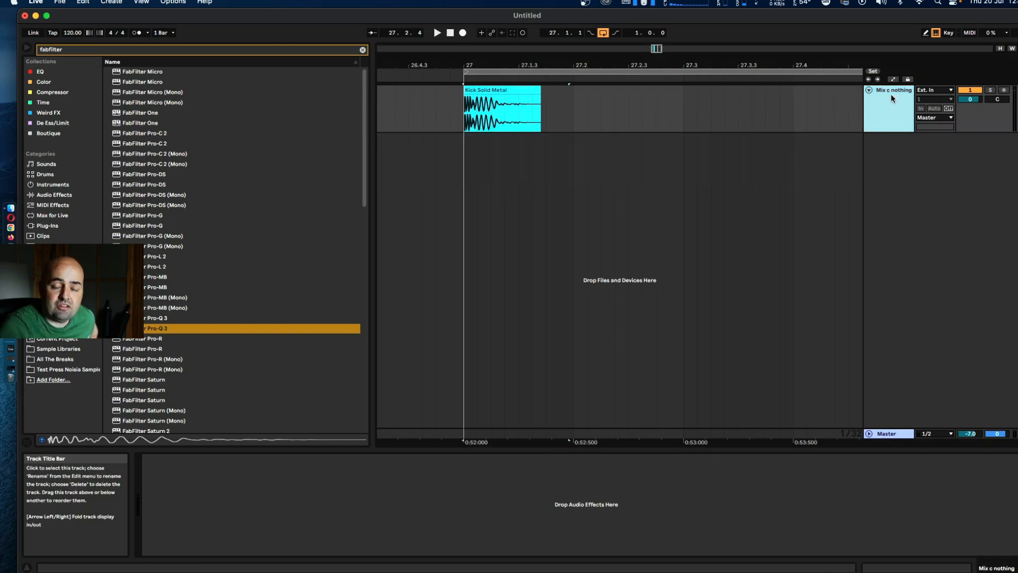